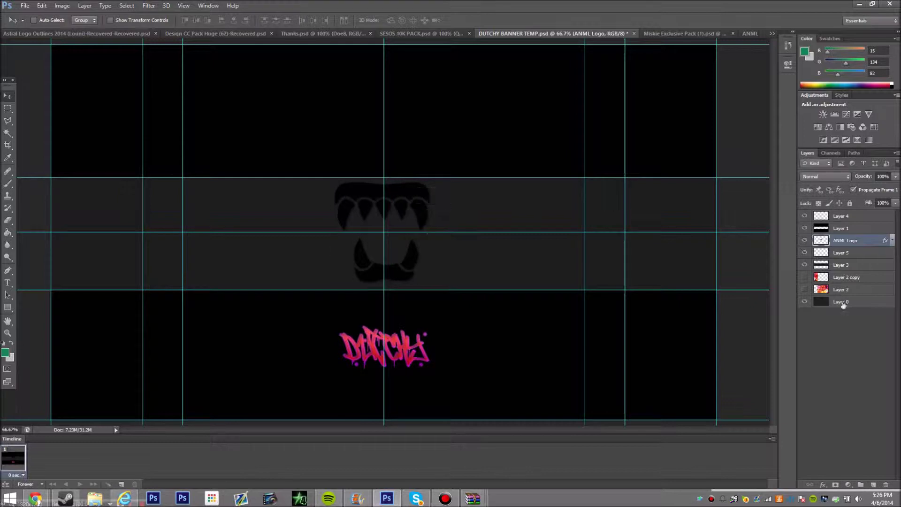
Step: Fill the banner's central band on Layer 3 with off-white edf1ef
click(5, 352)
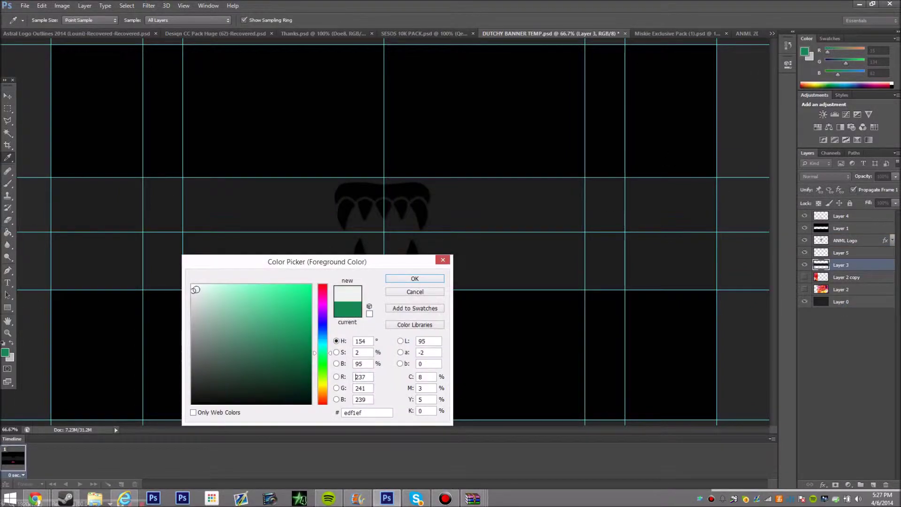
key(Return)
click(499, 253)
Step: Add a magenta edge inner glow to the ANML Logo layer, with choke at 7% and a slightly larger size
click(858, 242)
double_click(864, 240)
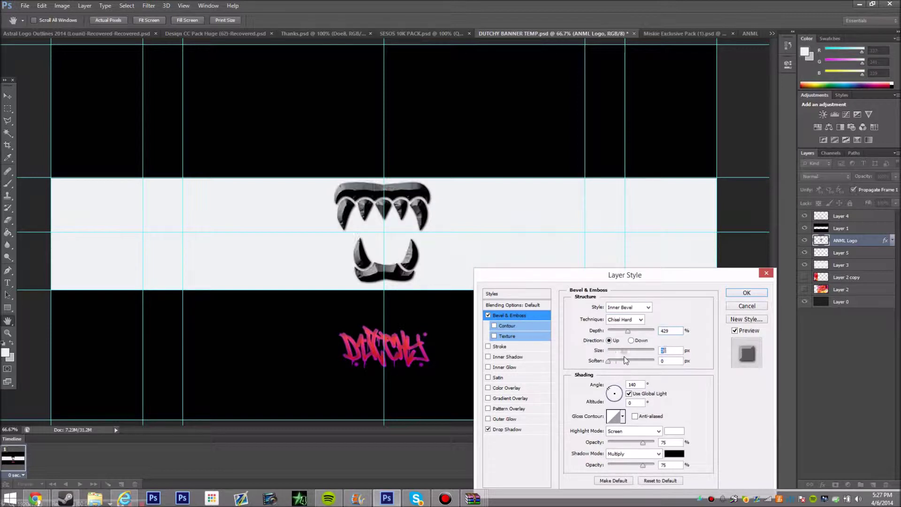
click(540, 367)
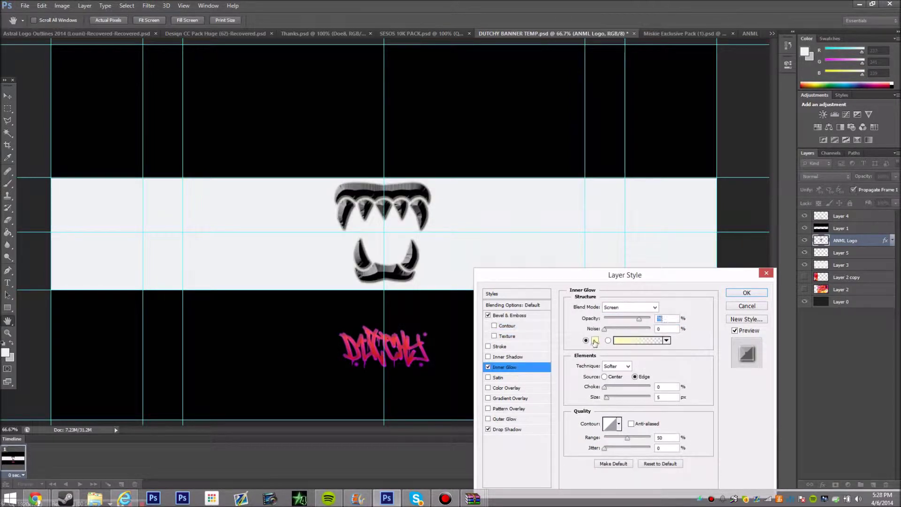
click(595, 341)
click(412, 280)
click(639, 340)
click(573, 282)
drag(605, 387, 607, 387)
drag(608, 397, 609, 397)
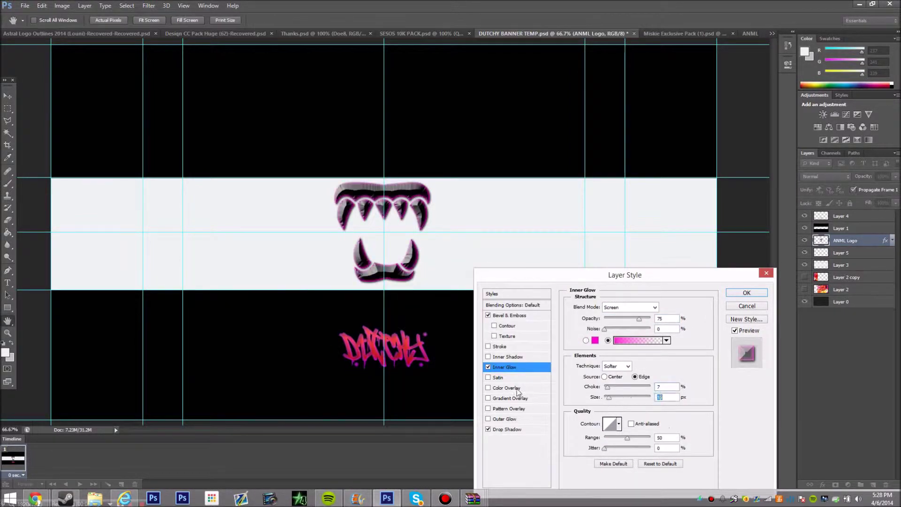
Step: Add a magenta color overlay to the ANML Logo layer and adjust its drop shadow
click(519, 392)
click(671, 307)
click(323, 299)
click(415, 279)
click(507, 429)
drag(612, 376, 615, 376)
click(747, 292)
Step: Duplicate the ANML Logo layer, enlarge one version to about 110% by 112%, and lower its opacity to about 32%
key(ctrl+j)
key(ctrl+t)
drag(436, 181, 442, 171)
drag(406, 232, 401, 238)
drag(896, 176, 871, 193)
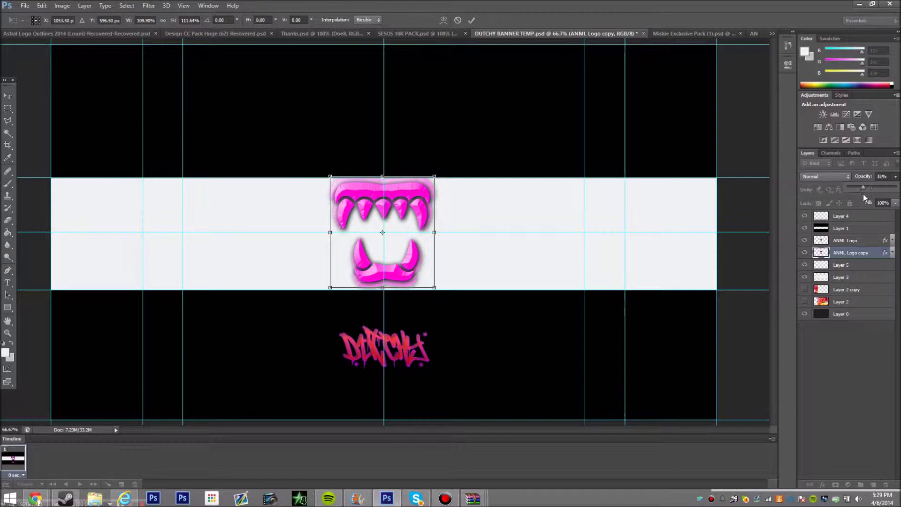
key(Return)
Step: Open 2d text logo.png, discarding its embedded color profile
key(ctrl+o)
key(Return)
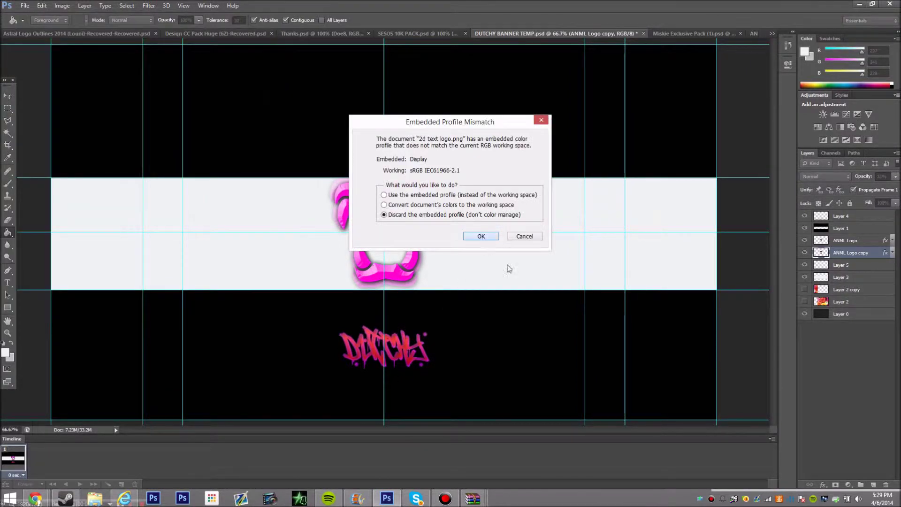
key(Return)
key(Return)
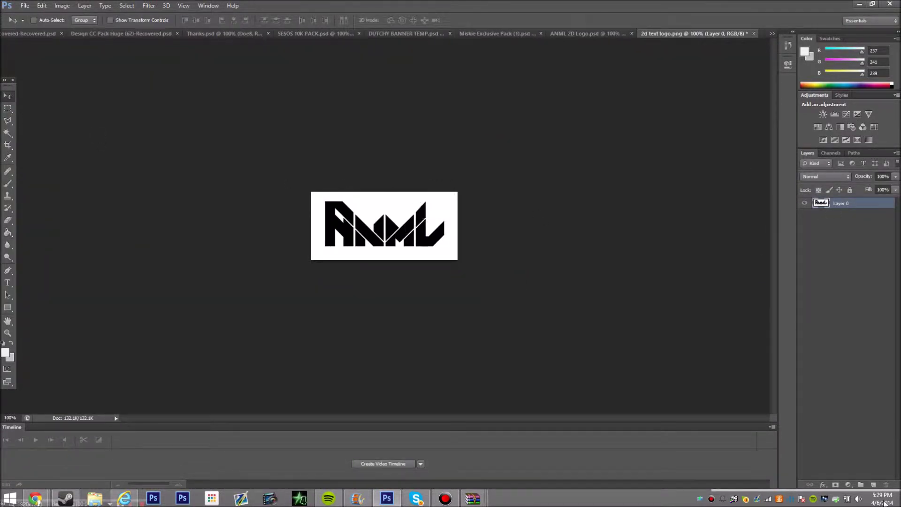
Step: Isolate the black ANML lettering on its own layer with the Polygonal Lasso and place it inside the banner's fanged mouth logo
text(135)
key(Return)
key(l)
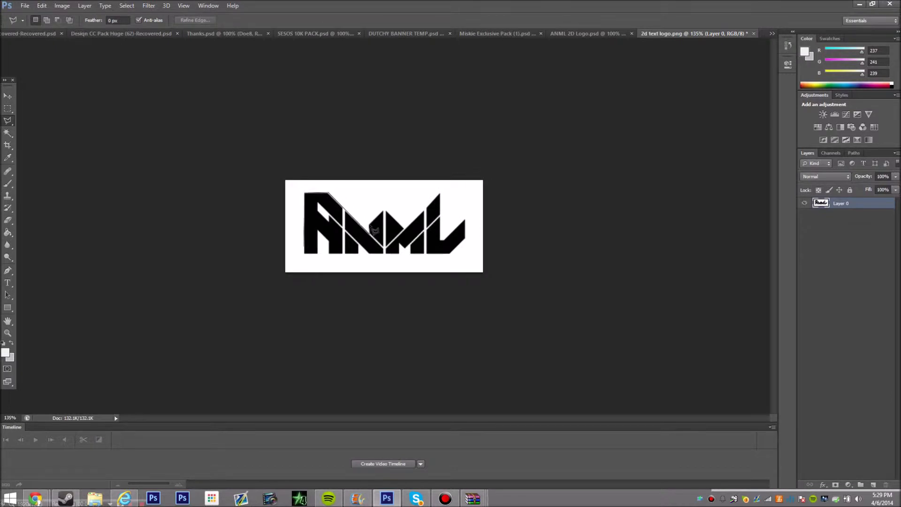
click(467, 221)
click(331, 254)
click(304, 255)
right_click(401, 237)
click(463, 316)
click(805, 215)
key(v)
mouse_move(385, 220)
mouse_down()
mouse_move(407, 47)
mouse_move(398, 246)
mouse_up()
Step: Try a 4 px solid-color outside stroke with Normal blending on the ANML lettering layer
right_click(840, 253)
click(719, 136)
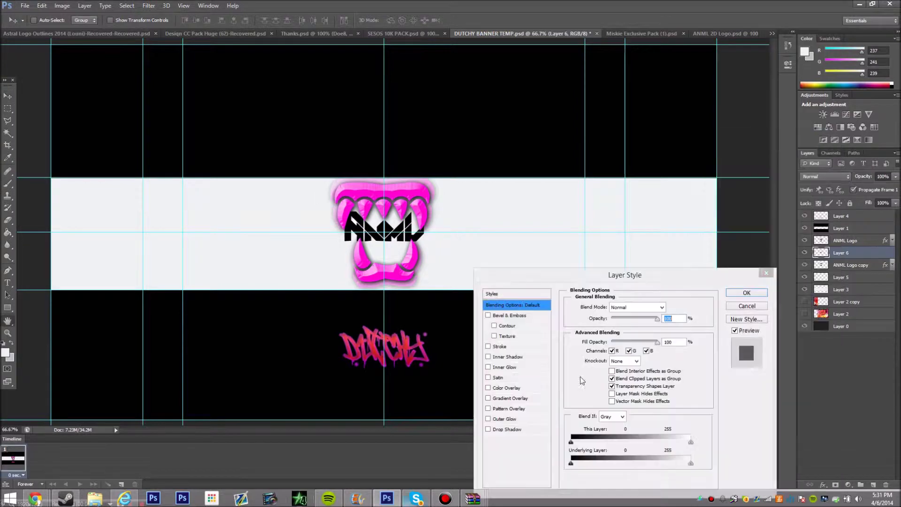
click(520, 316)
click(488, 346)
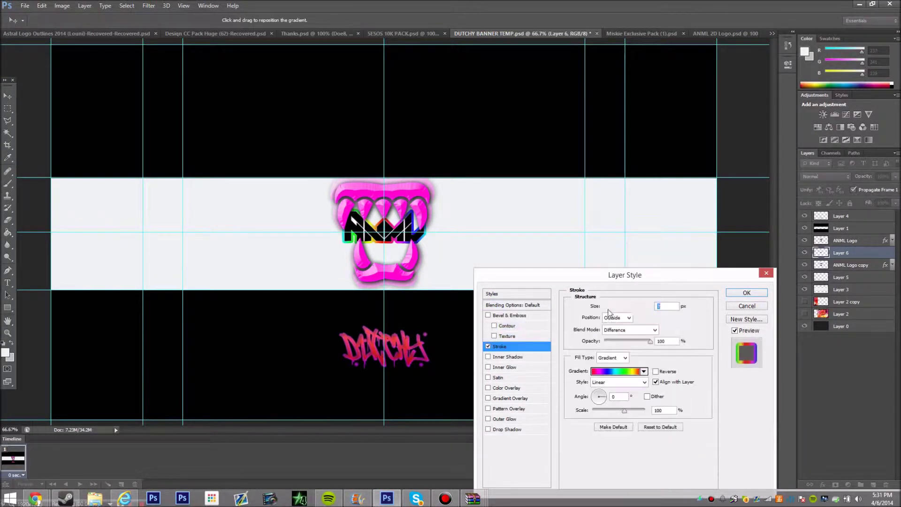
click(619, 359)
click(611, 351)
click(594, 371)
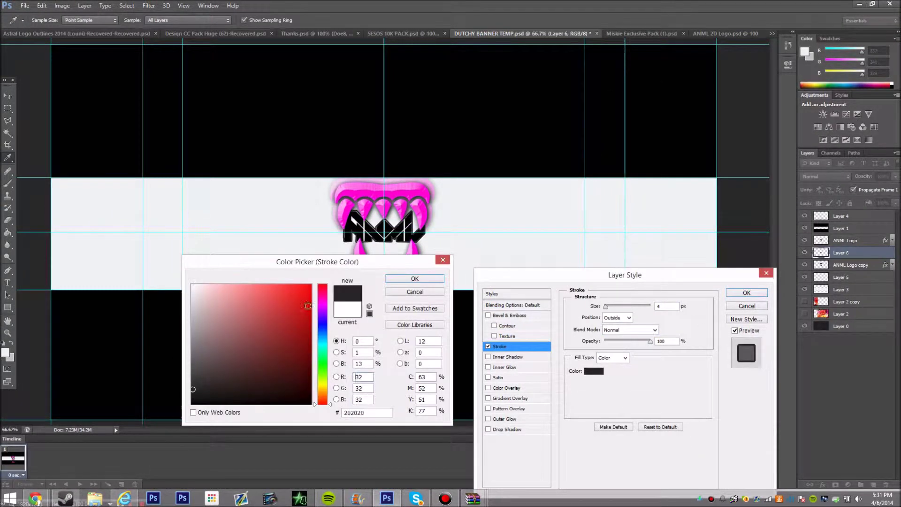
click(357, 197)
click(443, 260)
Step: Try a color overlay with reduced opacity on the ANML lettering layer
click(488, 388)
click(671, 307)
click(322, 289)
click(413, 279)
drag(650, 318, 621, 323)
key(Return)
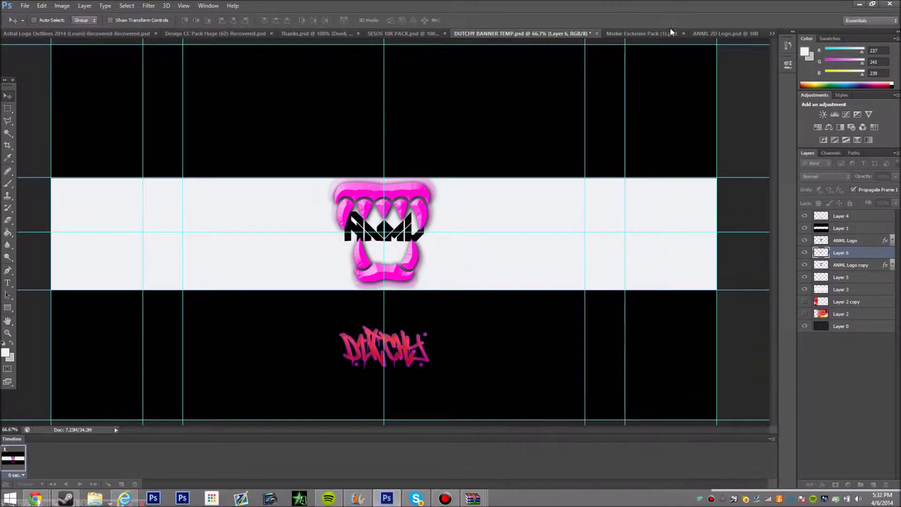
key(ctrl+Tab)
key(ctrl+shift+Tab)
click(149, 6)
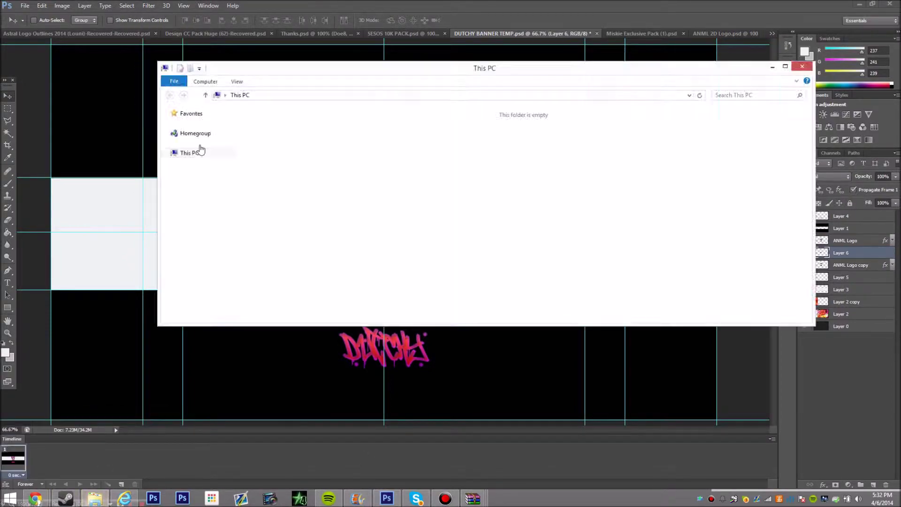
Step: Switch to Chrome, open the Unknown Tutorials Ep.8 video, follow its Topaz Labs link, and download the Topaz Complete Collection for Windows
click(36, 499)
click(875, 51)
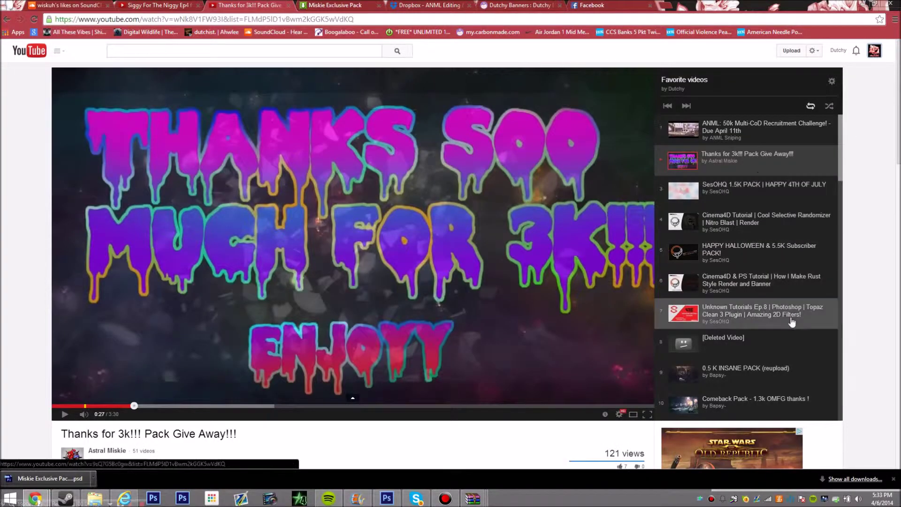
click(785, 311)
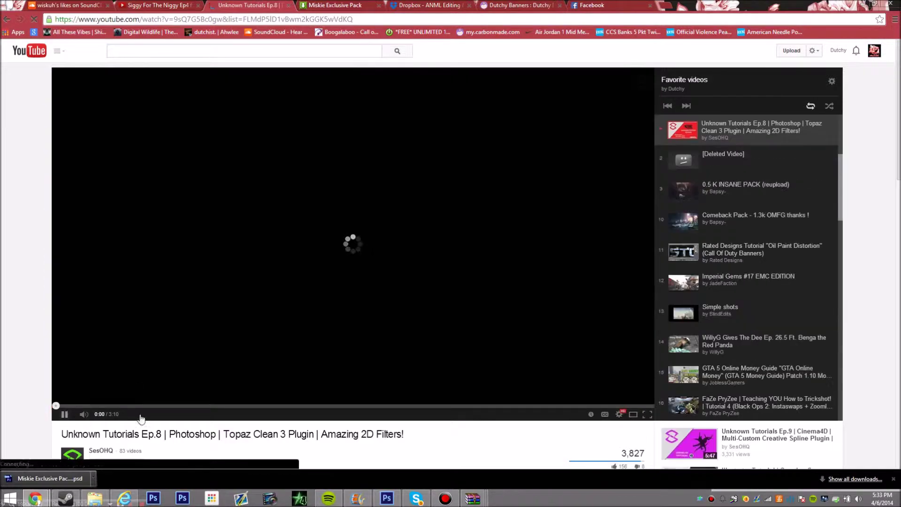
scroll(352, 231, down, 7)
click(137, 244)
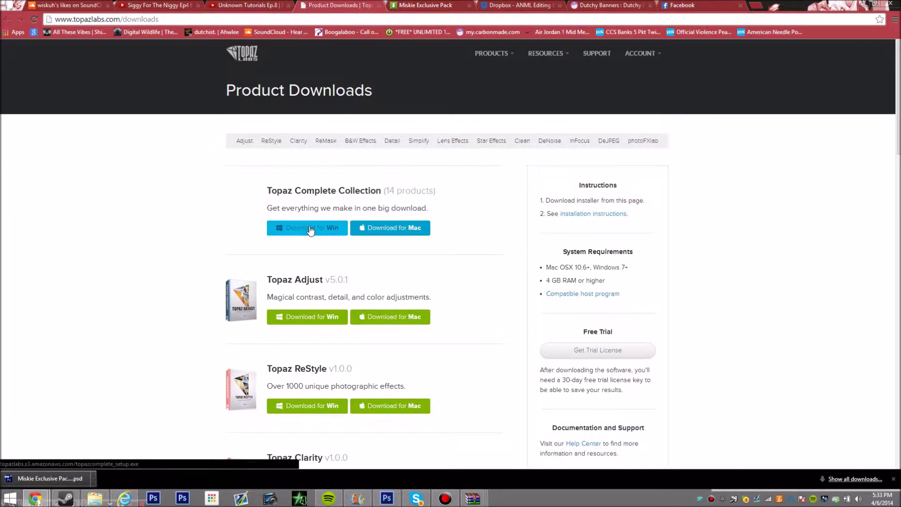
click(309, 228)
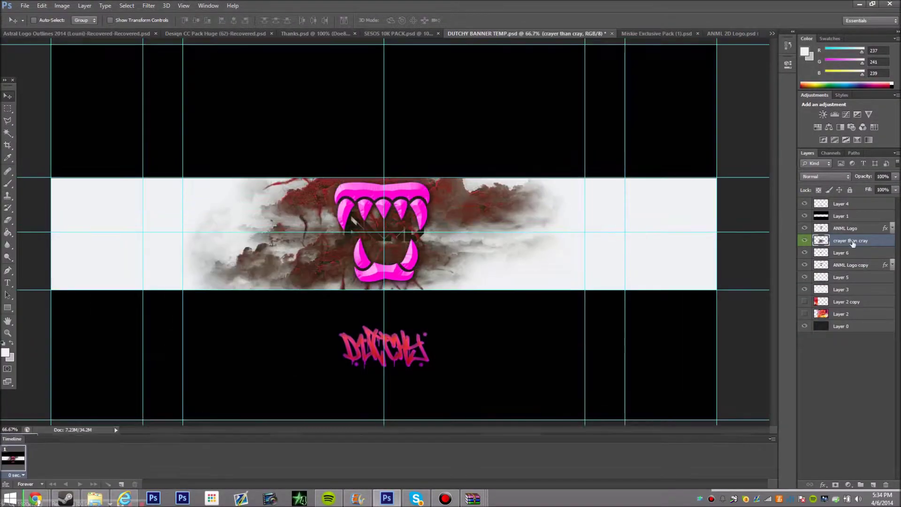
Step: Clip the crayer than cray texture to the ANML Logo layer and adjust the logo's layer style to reveal the texture
drag(845, 252, 825, 243)
alt+click(853, 247)
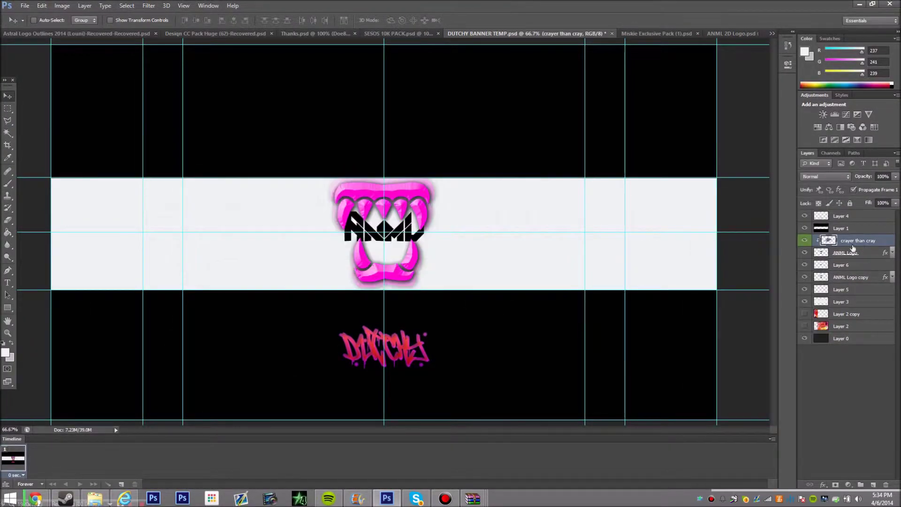
double_click(864, 259)
click(740, 294)
click(825, 176)
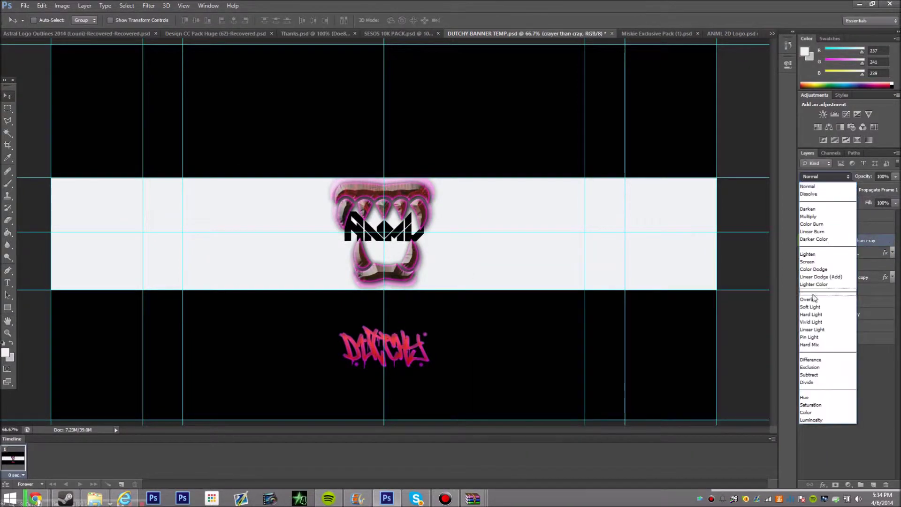
key(Escape)
Step: Bring The fuuuck texture layer into the banner and set its blend mode to Screen
key(ctrl+Tab)
drag(811, 345, 597, 226)
click(825, 176)
click(808, 262)
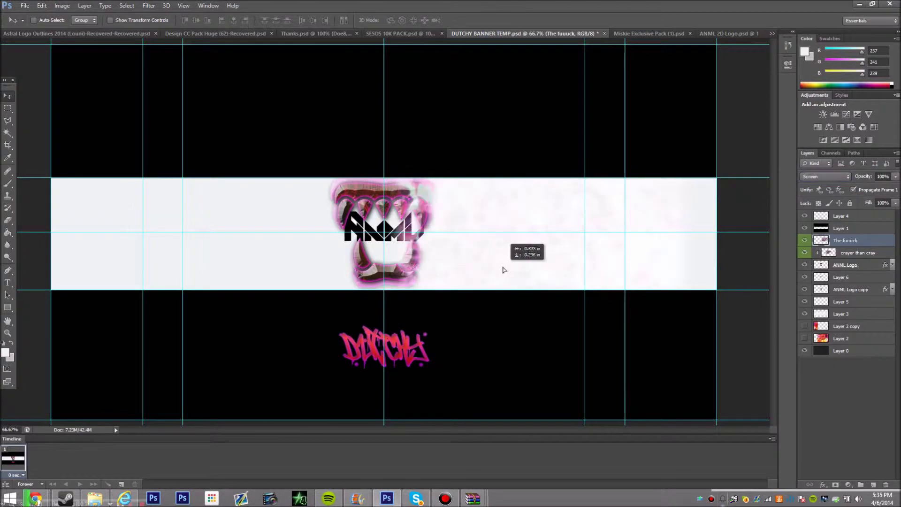
Step: Duplicate The fuuuck texture twice to cover the band and lower the top copy's opacity to about 65%
key(ctrl+alt+j)
key(Return)
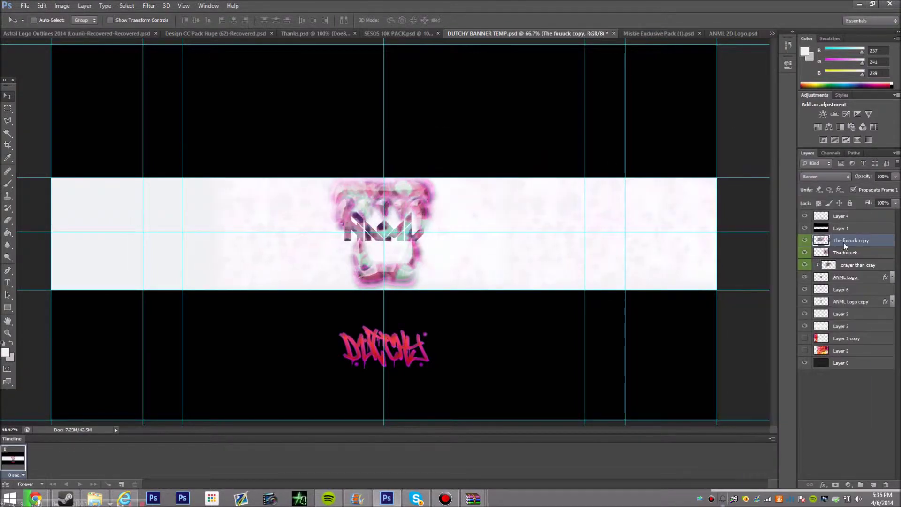
key(ctrl+j)
key(e)
mouse_move(900, 0)
click(851, 253)
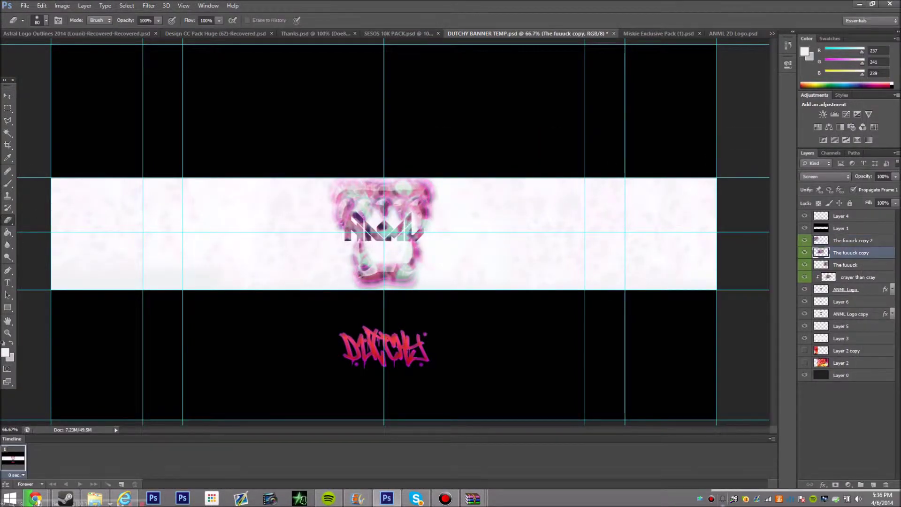
click(851, 241)
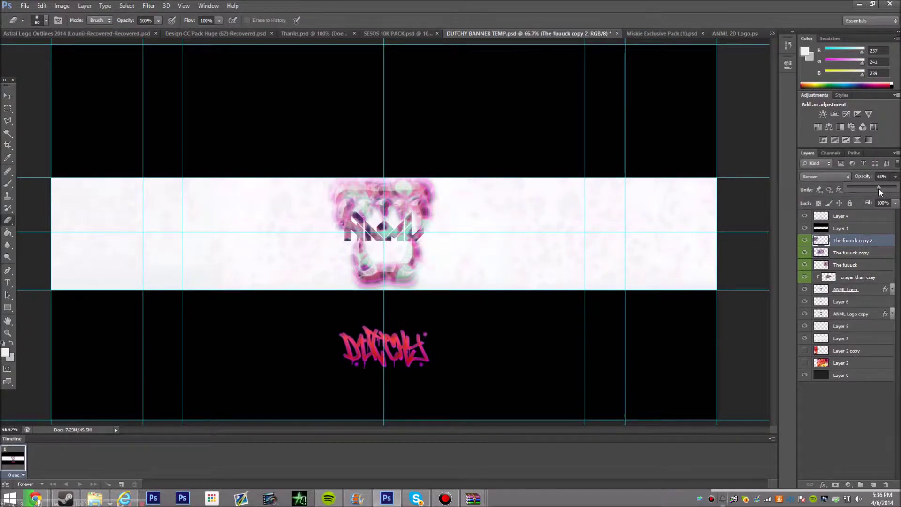
Step: Show the green Light Effects layer from the Unique Stocks(EPIC) group in Thanks.psd and copy it into DUTCHY BANNER TEMP.psd
click(310, 34)
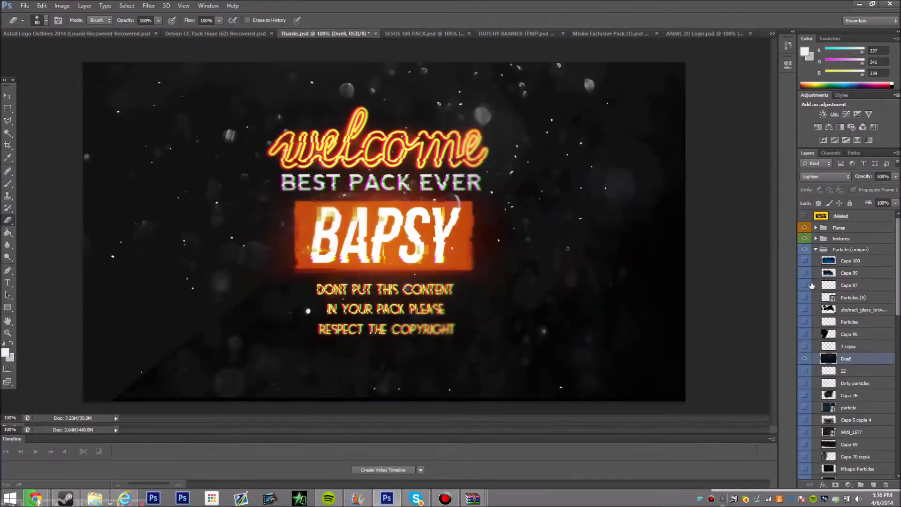
click(816, 237)
click(816, 247)
click(805, 382)
click(854, 382)
key(v)
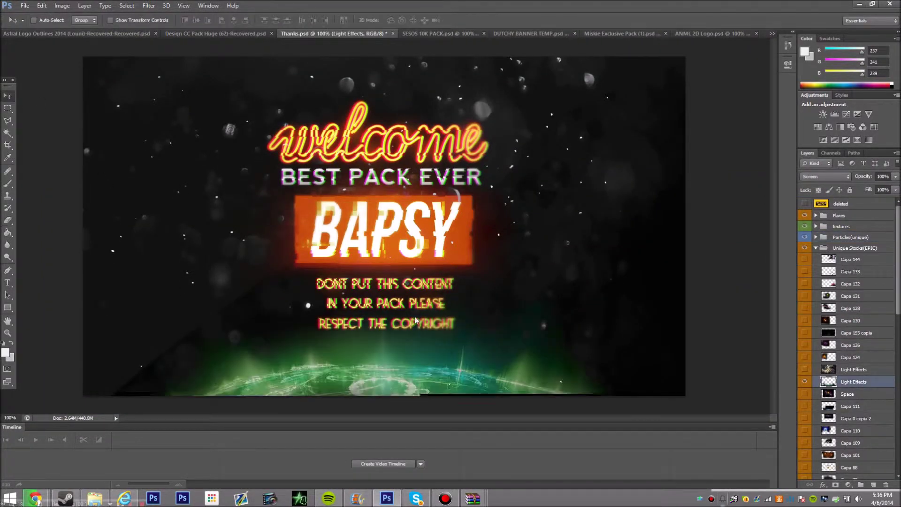
drag(520, 33, 400, 256)
Step: Apply a magenta color overlay in Hue mode to the Light Effects layer and reposition it
right_click(848, 248)
click(732, 137)
click(506, 388)
click(671, 307)
click(412, 288)
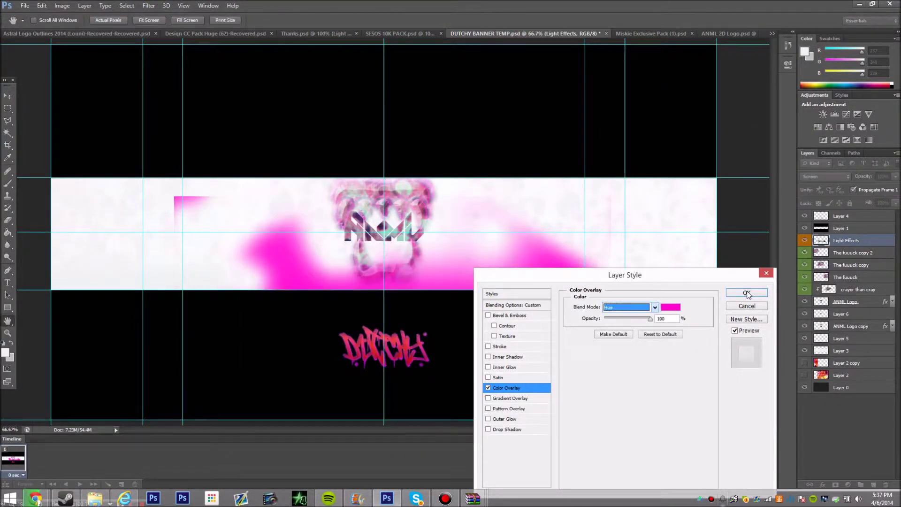
click(747, 294)
drag(539, 278, 413, 300)
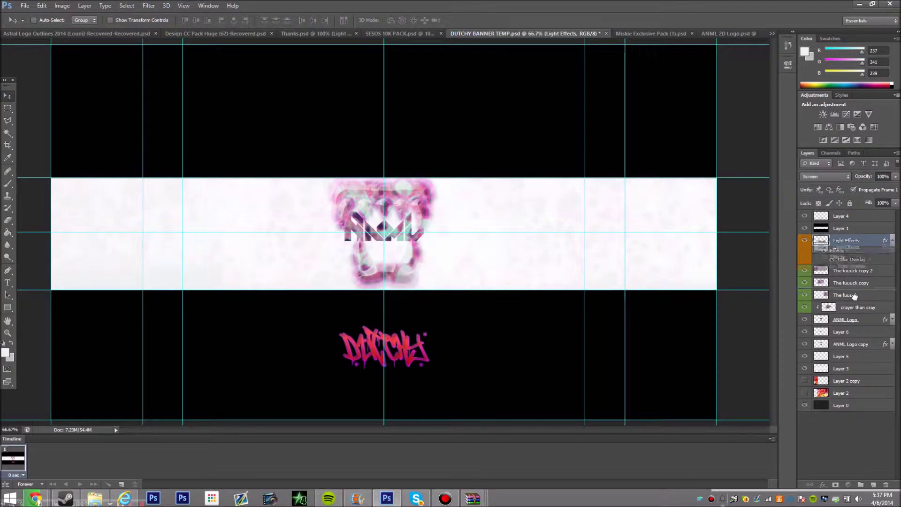
Step: Copy the Capa 101 stock layer from Thanks.psd into the banner document
key(ctrl+shift+Tab)
key(ctrl+shift+Tab)
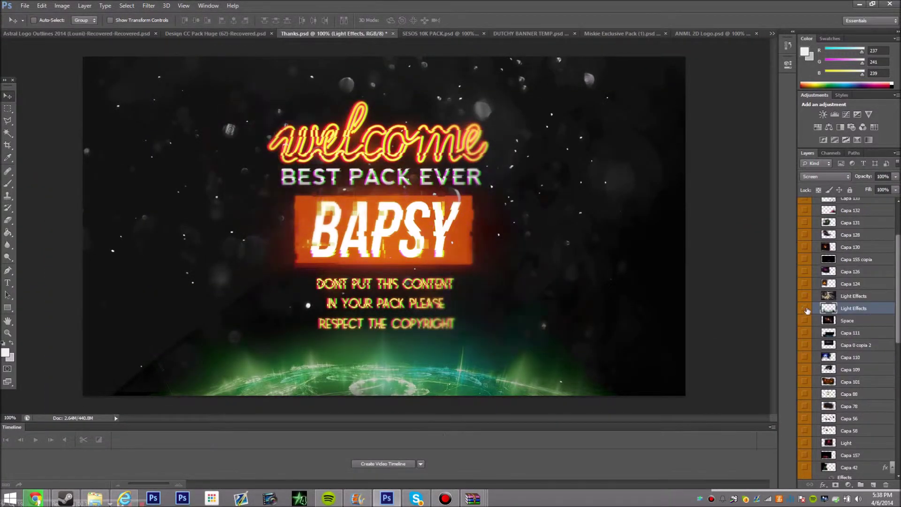
click(804, 455)
drag(841, 455, 460, 278)
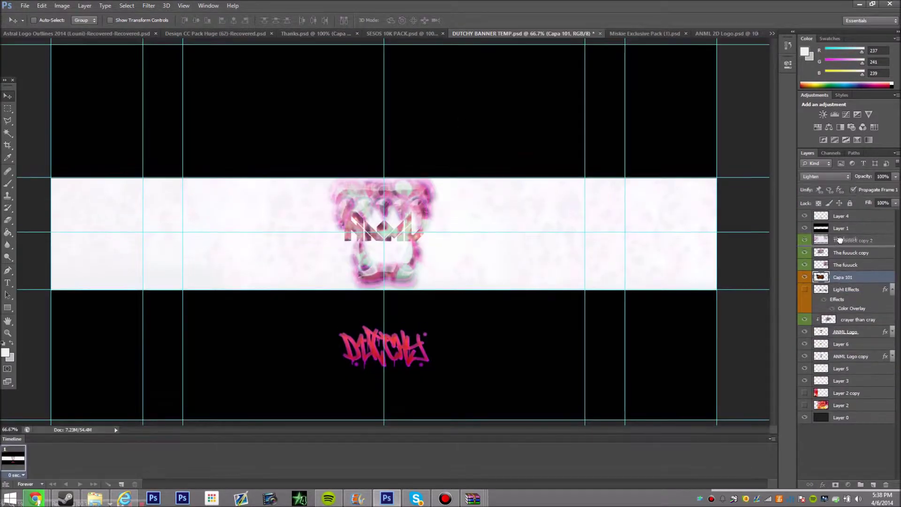
Step: Reorder the layers so Capa 101 and Light Effects sit above The fuuuck textures, keeping Capa 101 on Lighten
drag(849, 302, 847, 244)
click(827, 177)
click(844, 242)
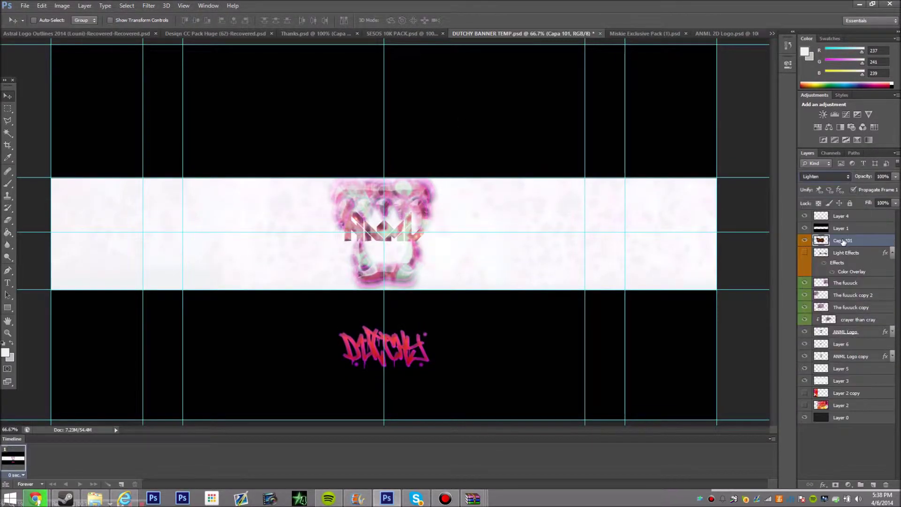
click(36, 499)
click(35, 498)
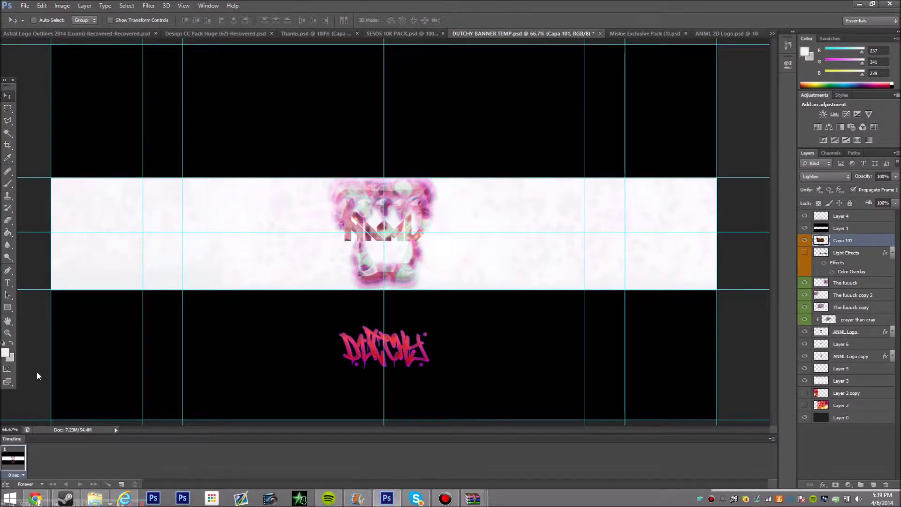
Step: Apply a magenta (ff00f0) color overlay in Hue mode to the Capa 101 layer
right_click(842, 240)
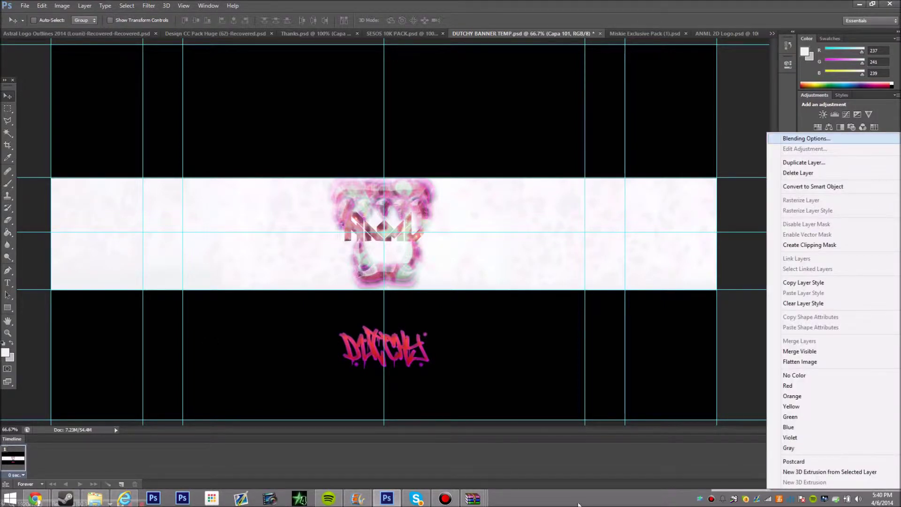
click(827, 139)
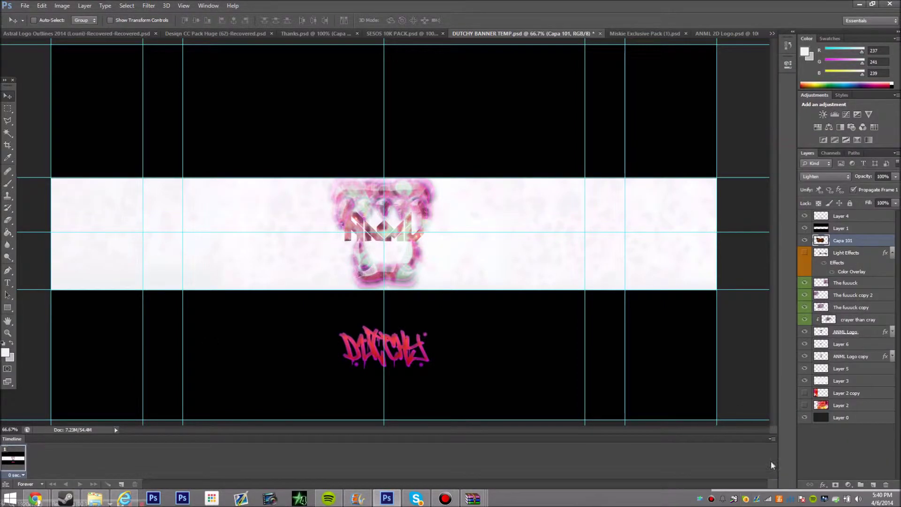
click(507, 388)
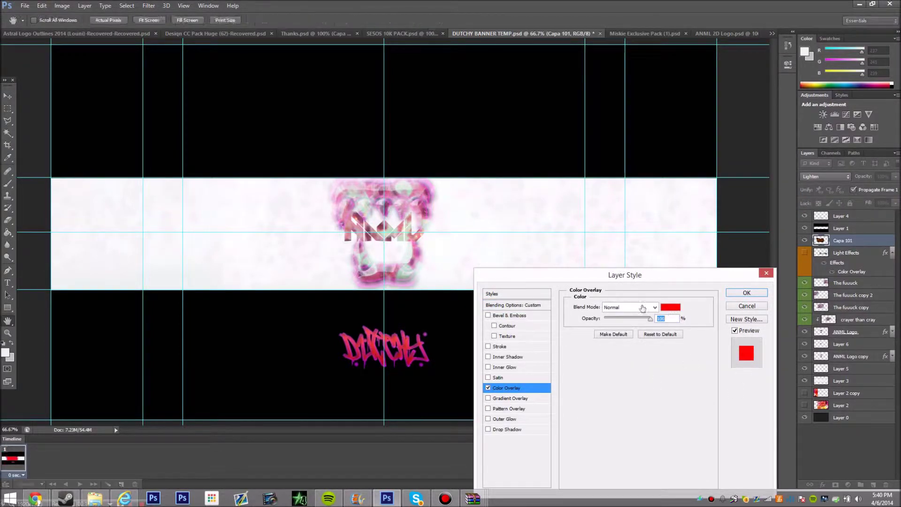
click(668, 308)
click(323, 303)
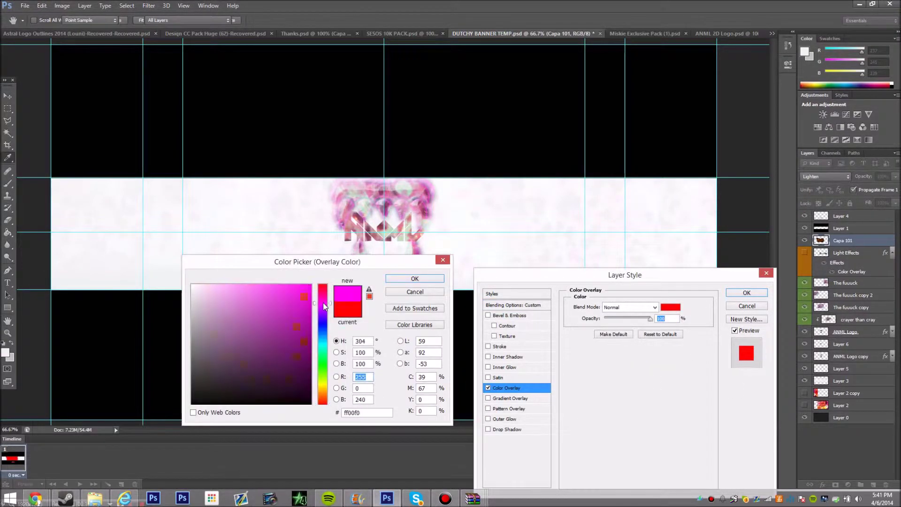
click(415, 279)
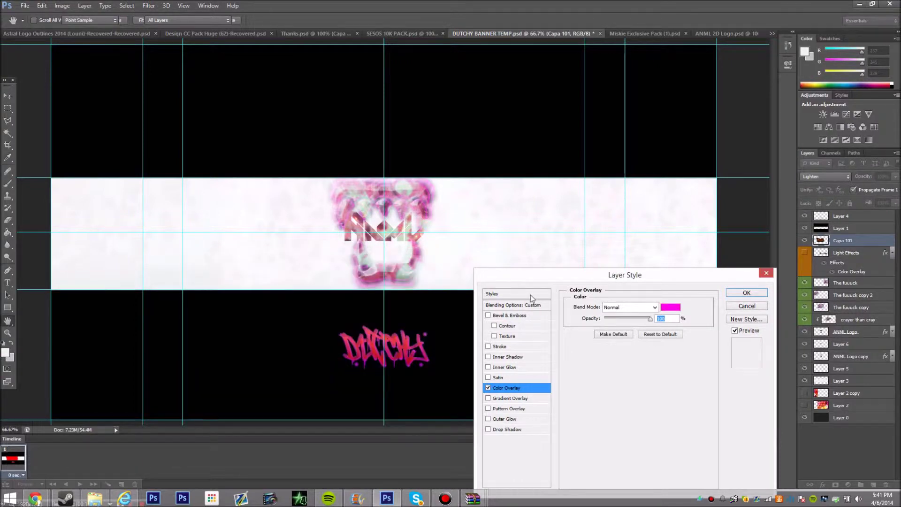
click(655, 308)
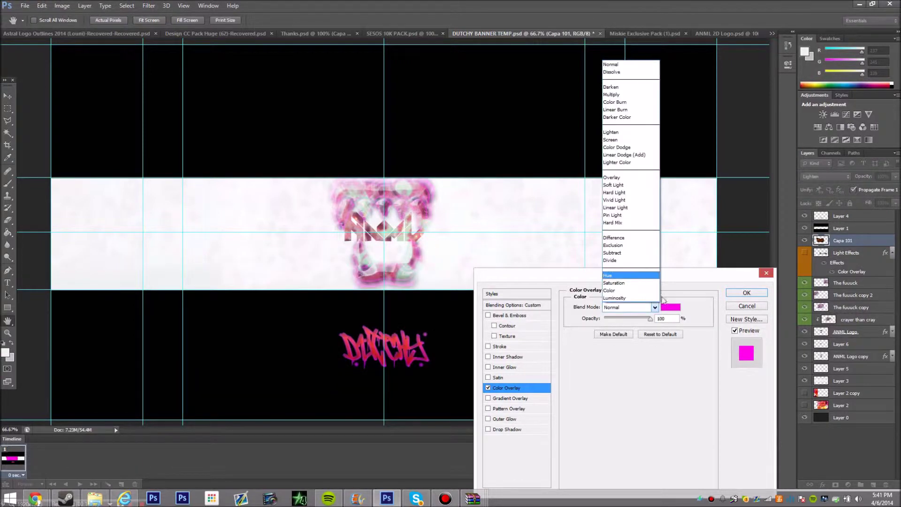
key(Return)
click(746, 293)
Step: Switch to Chrome to view the Topaz Labs product downloads page, and check WinRAR's recent archives
click(35, 499)
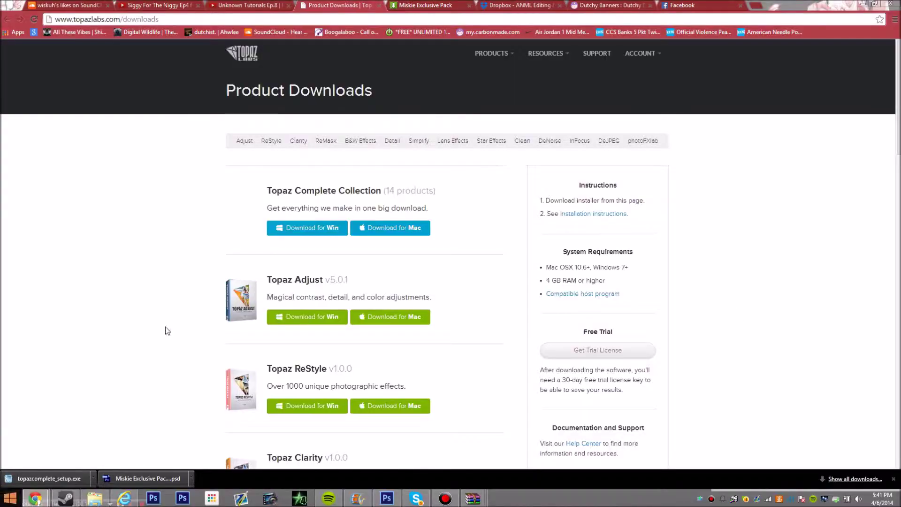
right_click(473, 499)
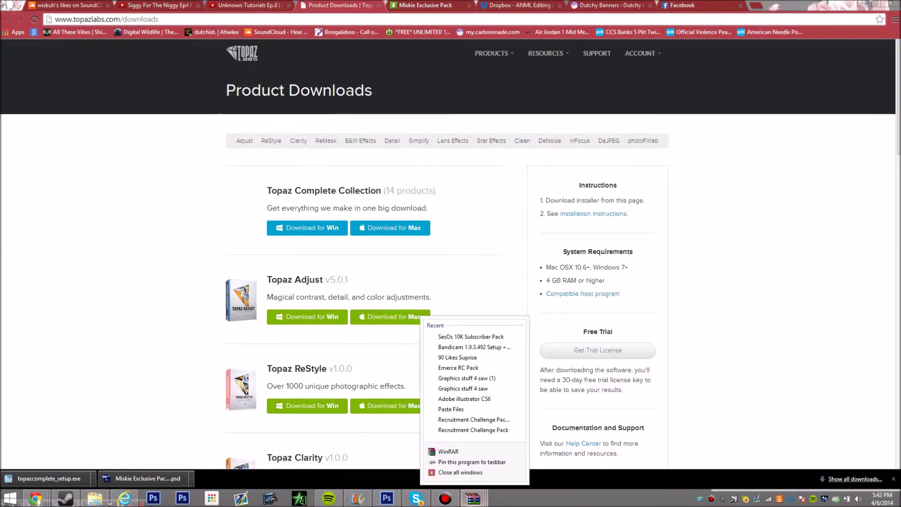
key(alt+Tab)
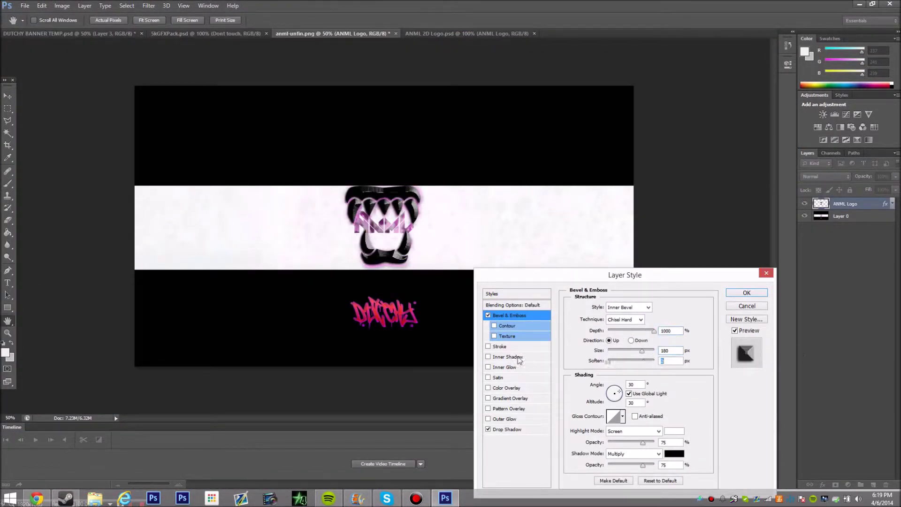
Step: Add a solid pink outside stroke to the ANML Logo layer of anml-unfin.png and lower the stroke's opacity
click(500, 346)
click(613, 357)
click(608, 367)
click(594, 371)
click(321, 287)
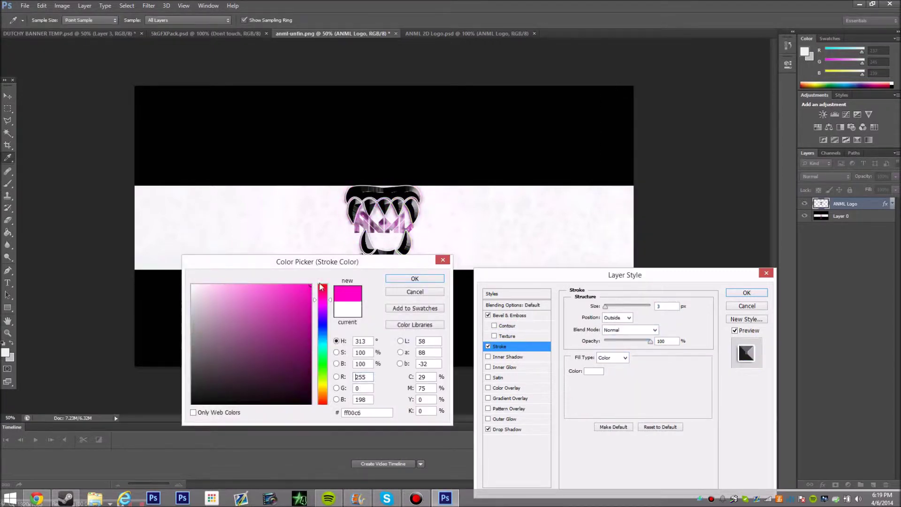
click(414, 279)
click(606, 342)
Step: Add a magenta-to-dark gradient overlay to the ANML Logo layer and apply the layer style
click(510, 398)
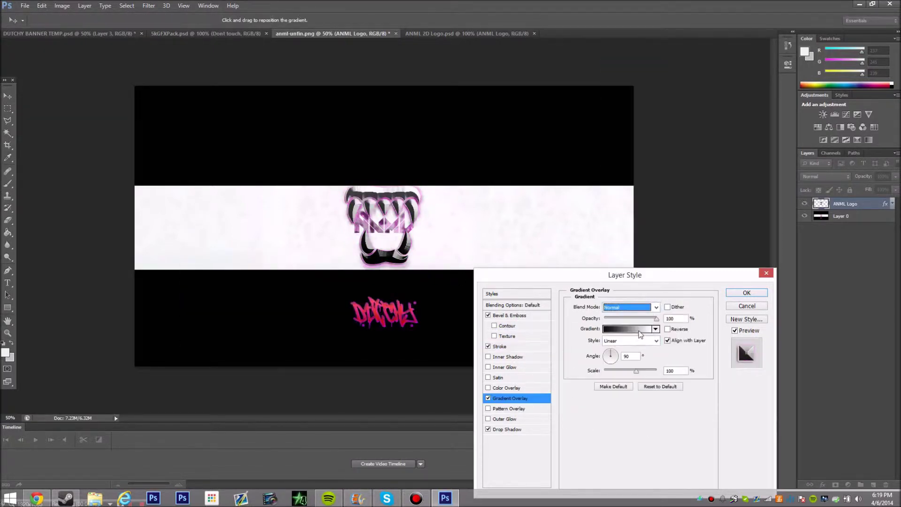
click(626, 329)
click(527, 311)
click(439, 338)
scroll(469, 324, down, 3)
click(469, 340)
key(Escape)
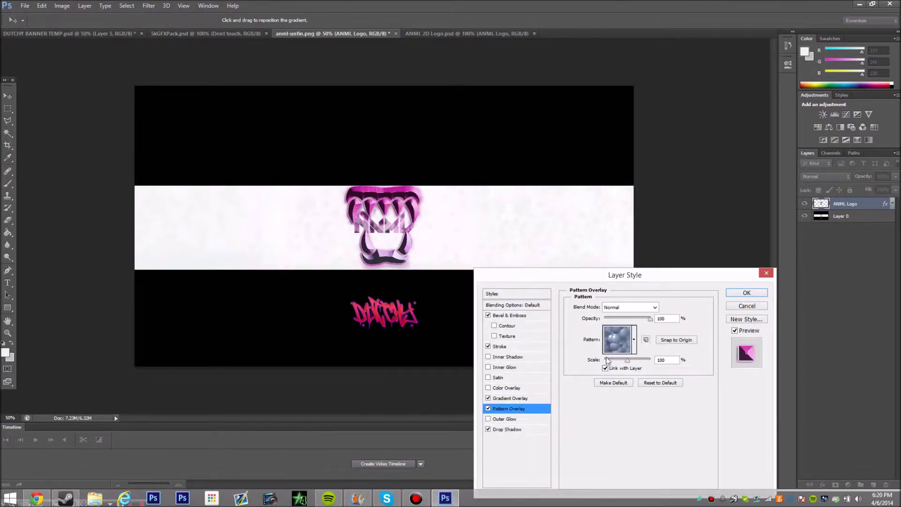
key(Return)
Step: Copy layer 1 from 5kGFXPack.psd into anml-unfin.png and fill the bars above and below the white strip with black on a new layer
click(207, 34)
drag(834, 293, 350, 131)
click(875, 485)
key(m)
drag(134, 85, 648, 186)
right_click(503, 155)
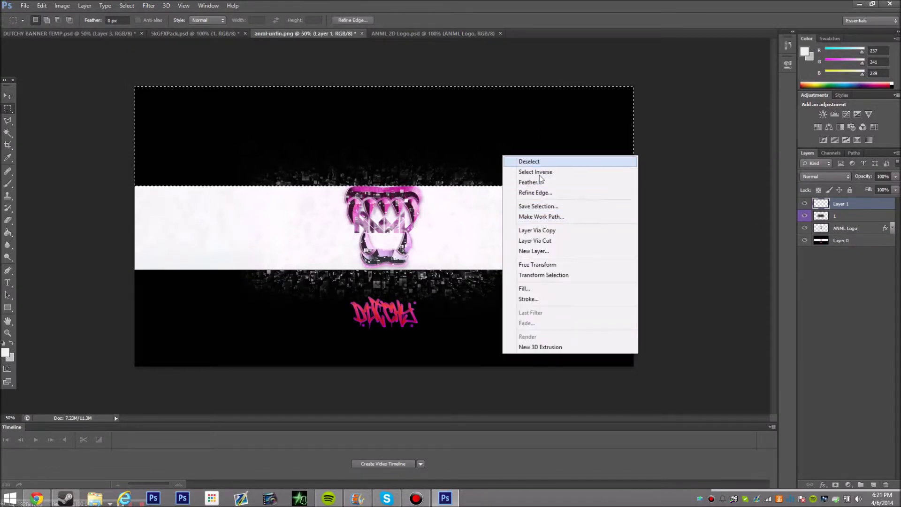
click(528, 288)
key(Return)
right_click(525, 116)
click(559, 288)
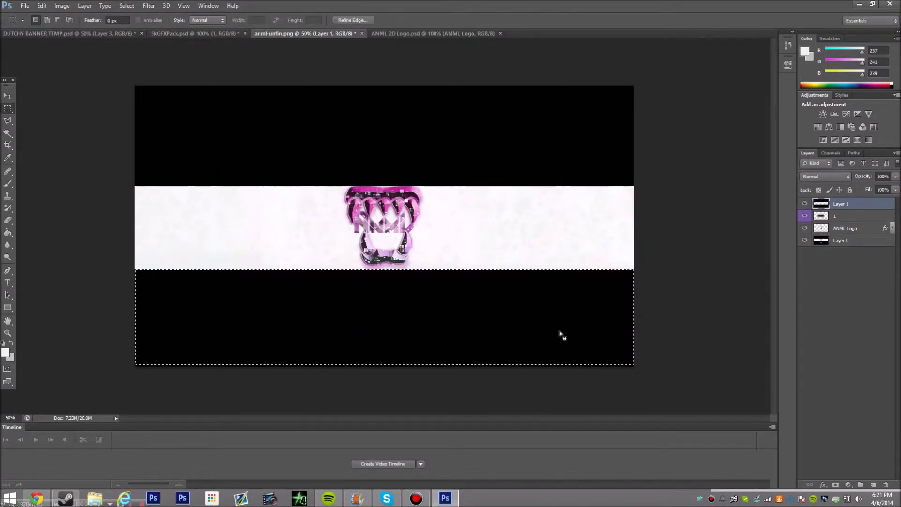
click(545, 167)
Step: Apply a magenta color overlay in Hue mode to the copied layer 1
double_click(864, 229)
click(509, 409)
click(489, 409)
click(506, 388)
click(671, 307)
click(332, 308)
click(416, 279)
click(629, 307)
click(620, 179)
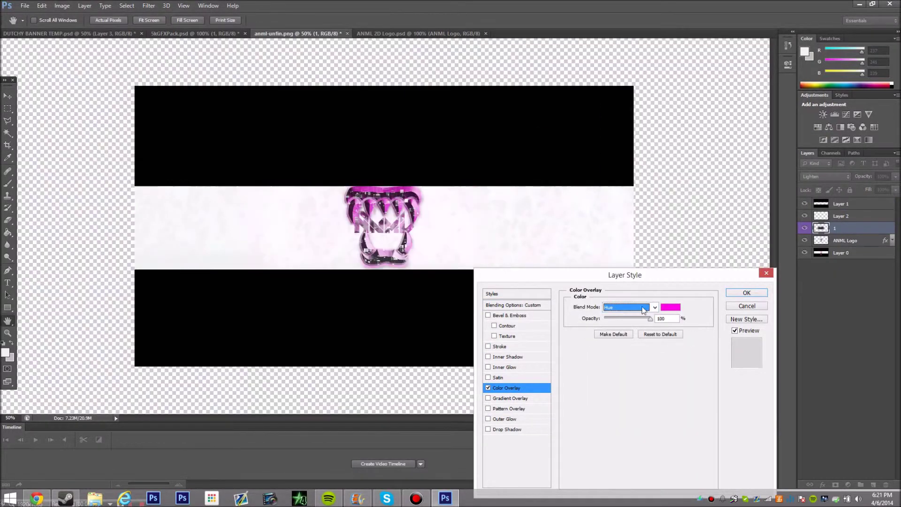
click(747, 293)
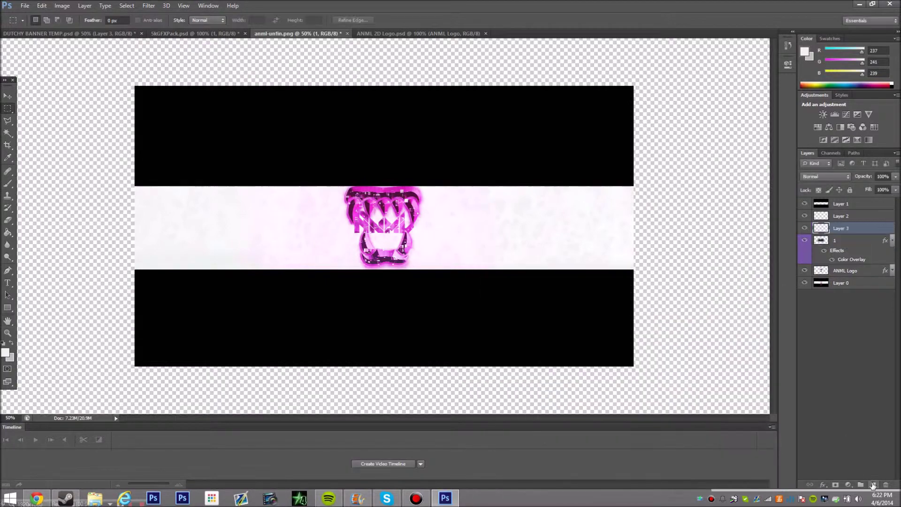
Step: Preview stock layers in 5kGFXPack.psd and copy layer 9 over the logo in anml-unfin.png
click(195, 34)
click(804, 363)
click(804, 388)
click(845, 388)
click(804, 400)
click(805, 400)
key(v)
drag(409, 275, 444, 237)
Step: Set layer 9's blend mode to Screen and reposition it over the fanged logo
click(825, 176)
click(827, 343)
click(825, 176)
click(817, 400)
key(shift+alt+s)
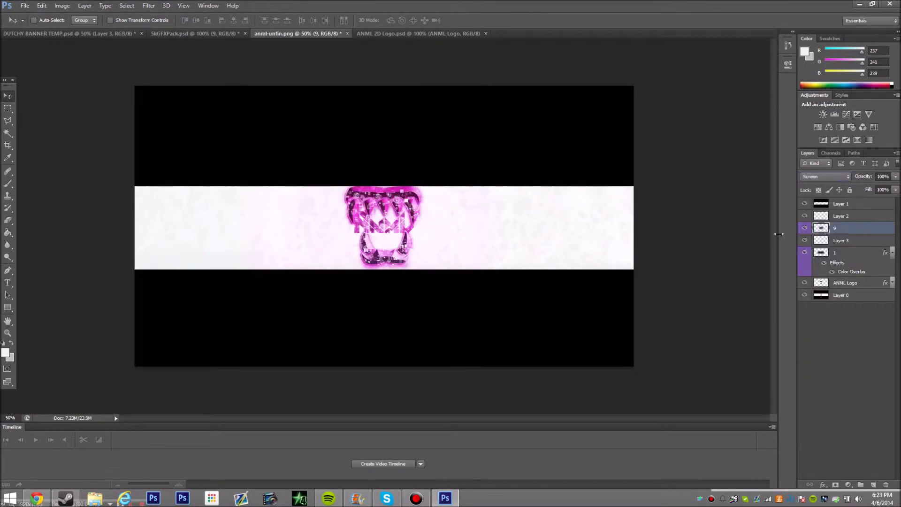
drag(359, 193, 369, 253)
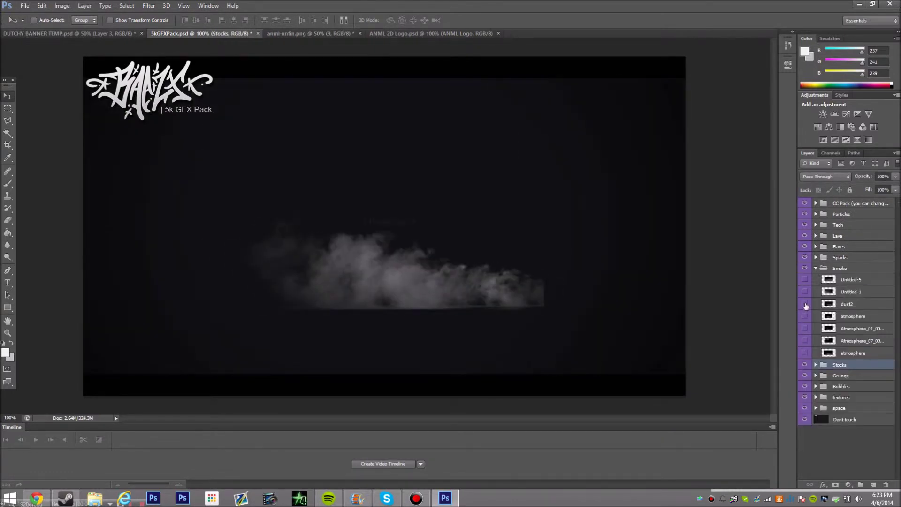
Step: Preview the layers of the Smoke and space groups in 5kGFXPack.psd
click(804, 291)
click(804, 281)
click(816, 268)
click(816, 408)
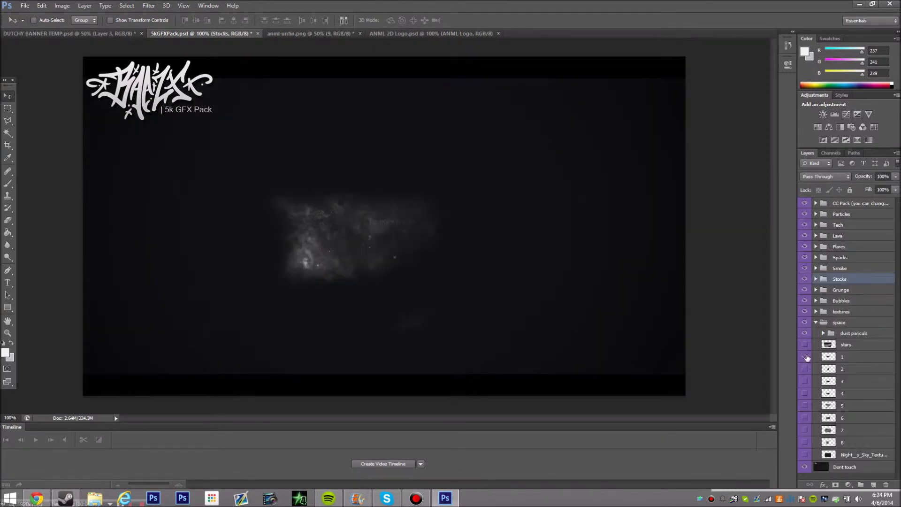
Step: Open Thanks.psd from the Stuff folder and hide its yellow cover layer named deleted
key(ctrl+o)
click(509, 112)
double_click(489, 153)
click(403, 189)
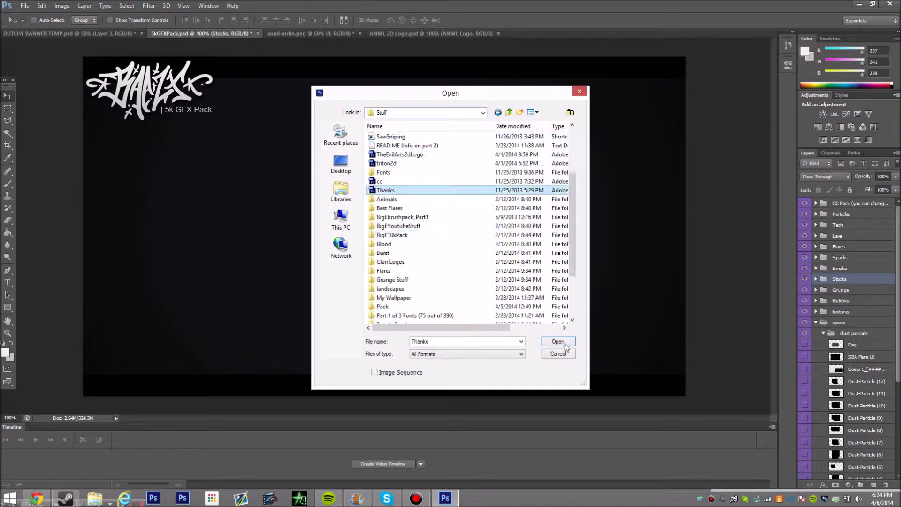
click(558, 341)
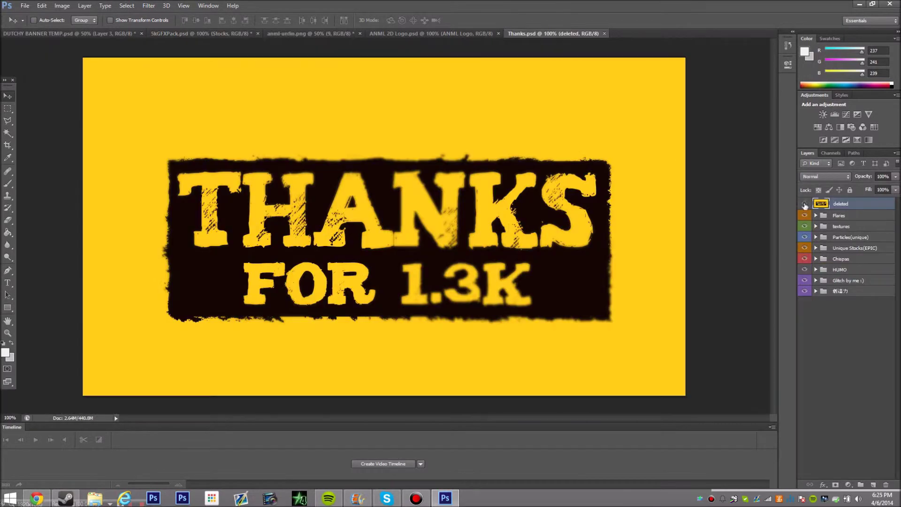
click(805, 203)
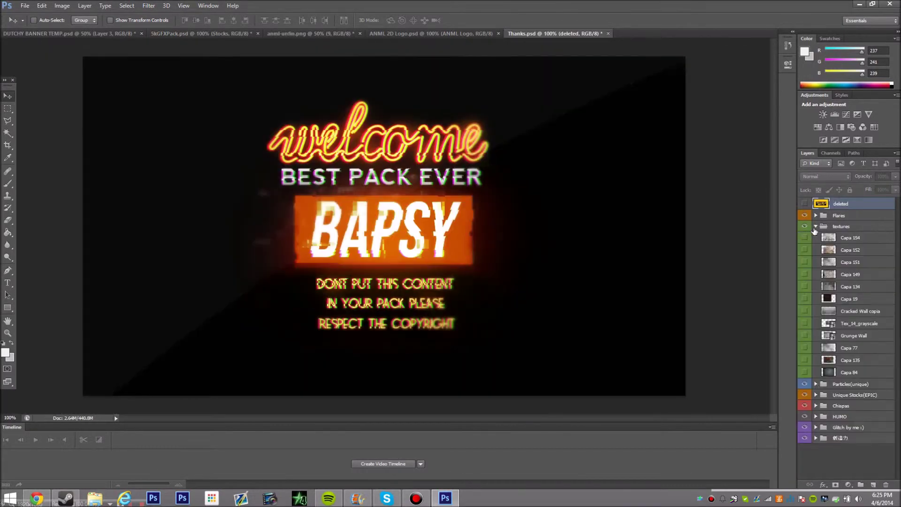
Step: Copy the Mbaps-Stocks copia layer from Thanks.psd into anml-unfin.png and give it a magenta color overlay
scroll(803, 432, down, 3)
drag(829, 463, 616, 237)
right_click(831, 244)
click(751, 137)
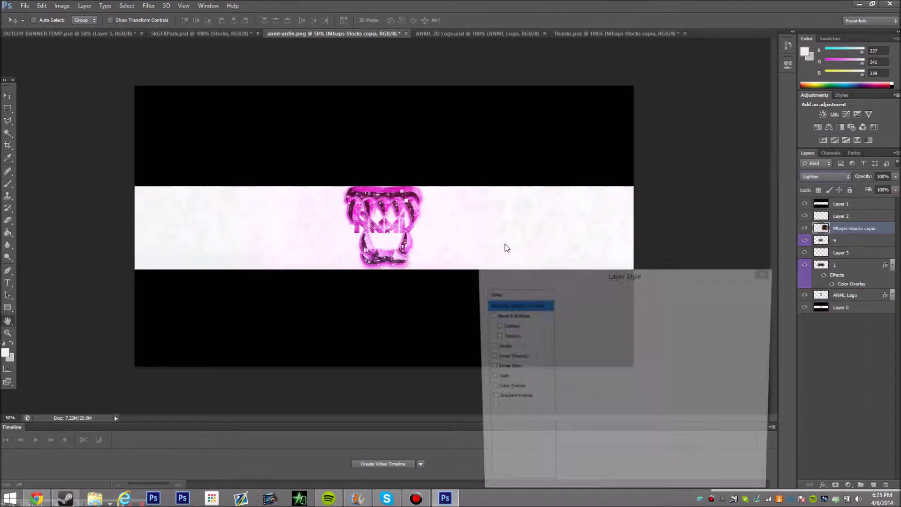
click(507, 388)
click(670, 308)
click(321, 303)
click(412, 278)
click(629, 307)
click(625, 282)
click(747, 292)
Step: Duplicate the Mbaps-Stocks copia layer, reposition the copy over the logo, and reduce the copy's opacity to 0%
right_click(845, 228)
click(749, 162)
drag(220, 235, 282, 263)
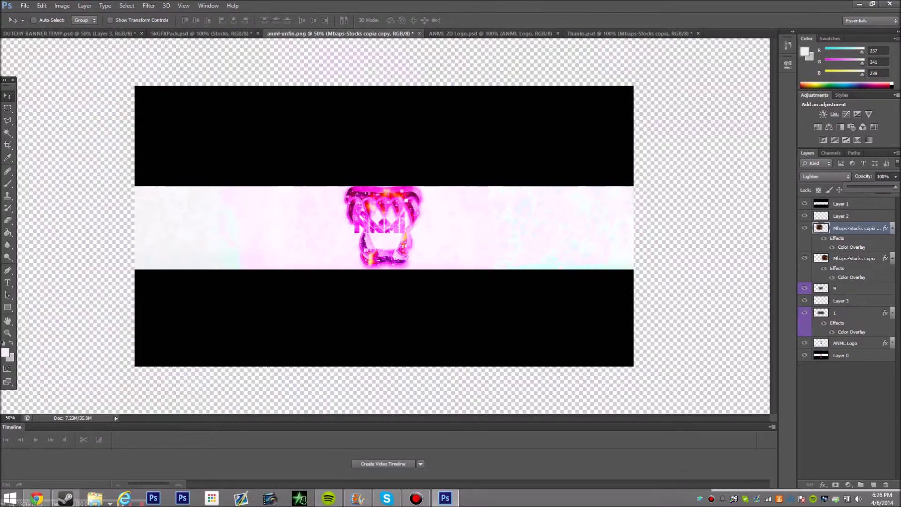
click(629, 33)
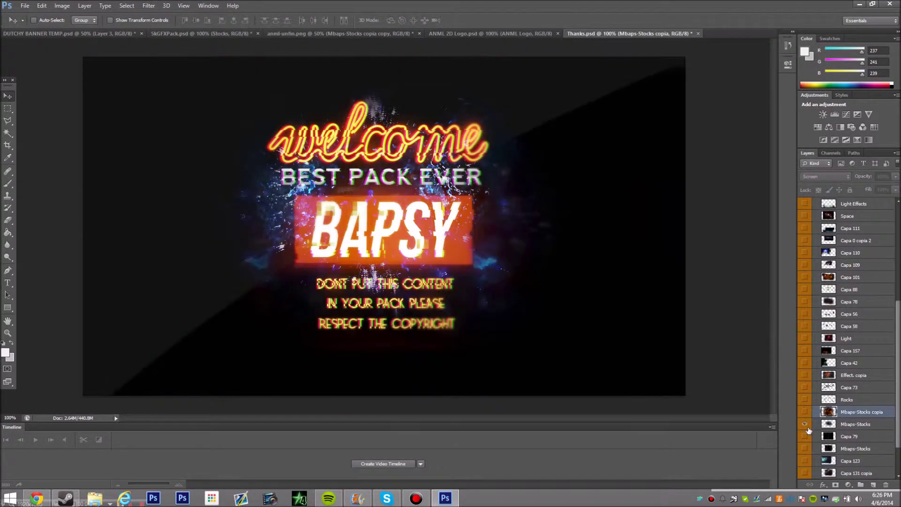
click(335, 33)
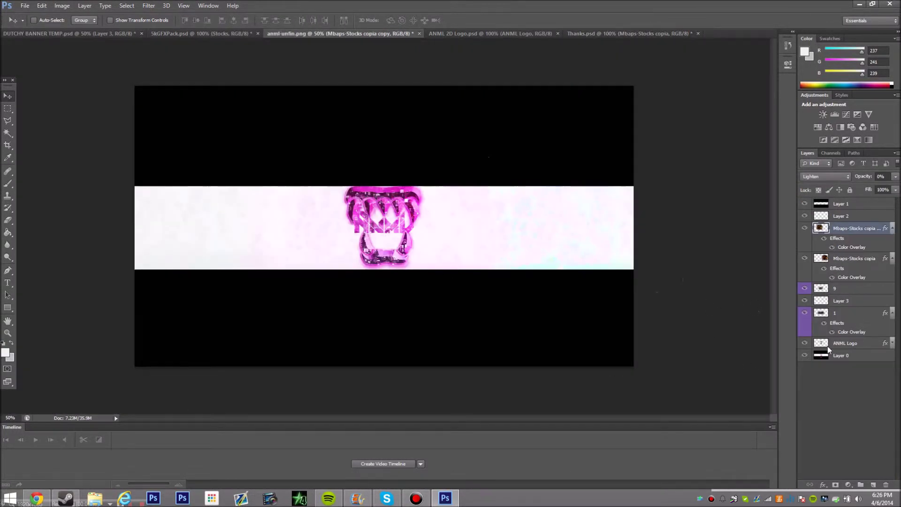
Step: Paint a magenta (237, 0, 239) glow behind the logo on a new layer beneath ANML Logo and lower its opacity
key(ctrl+shift+alt+n)
right_click(390, 207)
drag(862, 60, 826, 60)
mouse_move(841, 216)
mouse_down()
mouse_move(854, 363)
mouse_move(842, 355)
mouse_up()
click(383, 225)
key(v)
key(1)
key(2)
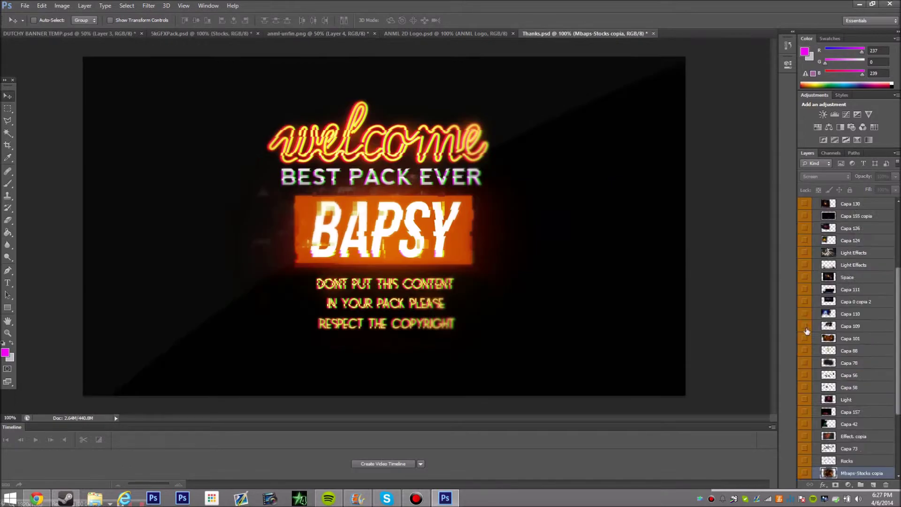
Step: Preview more stocks in Thanks.psd and copy the Capa 116 layer into anml-unfin.png
click(805, 376)
click(805, 377)
click(805, 389)
click(845, 389)
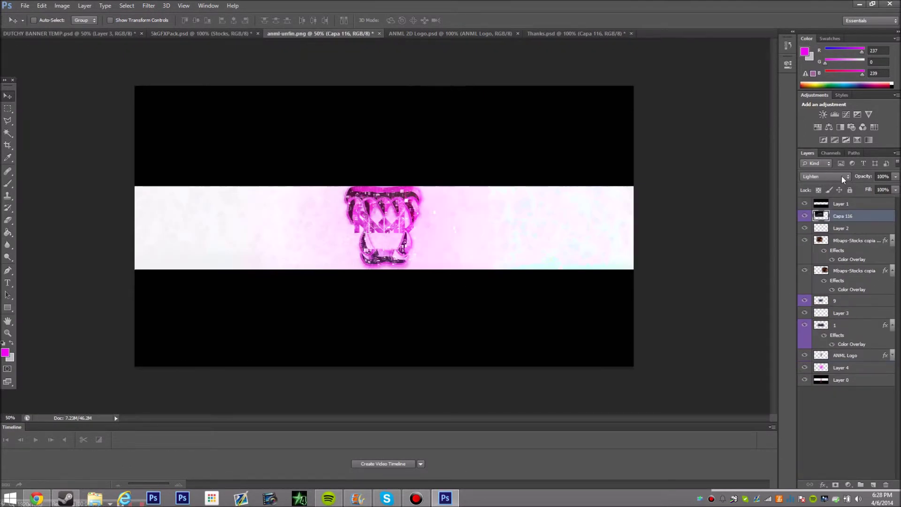
Step: Set the Capa 116 layer's blend mode to Overlay and hide the layer
click(843, 176)
click(812, 236)
click(827, 176)
click(809, 299)
click(805, 216)
Step: Try the Glowing Edges filter on Layer 0 with edge width 7, edge brightness 20 and smoothness 15
click(149, 6)
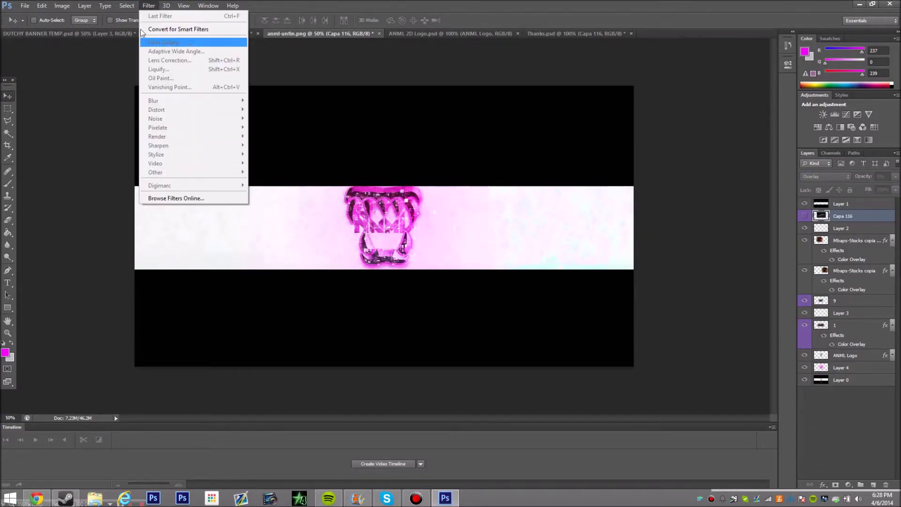
click(840, 395)
click(840, 380)
click(149, 5)
mouse_move(188, 192)
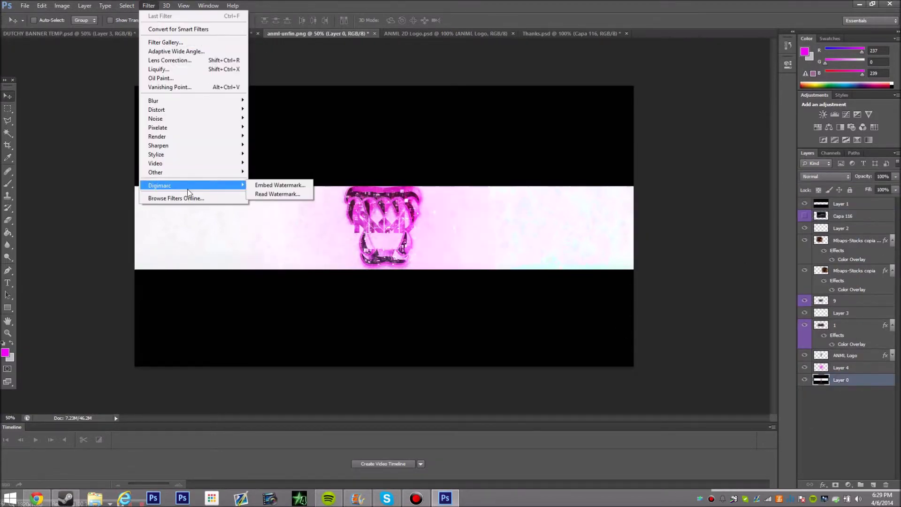
click(273, 172)
key(Escape)
click(149, 6)
click(202, 42)
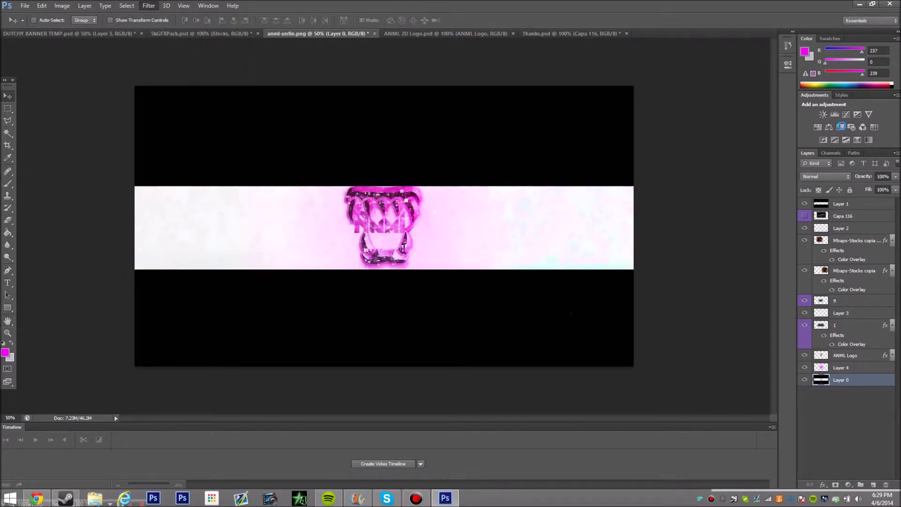
click(670, 89)
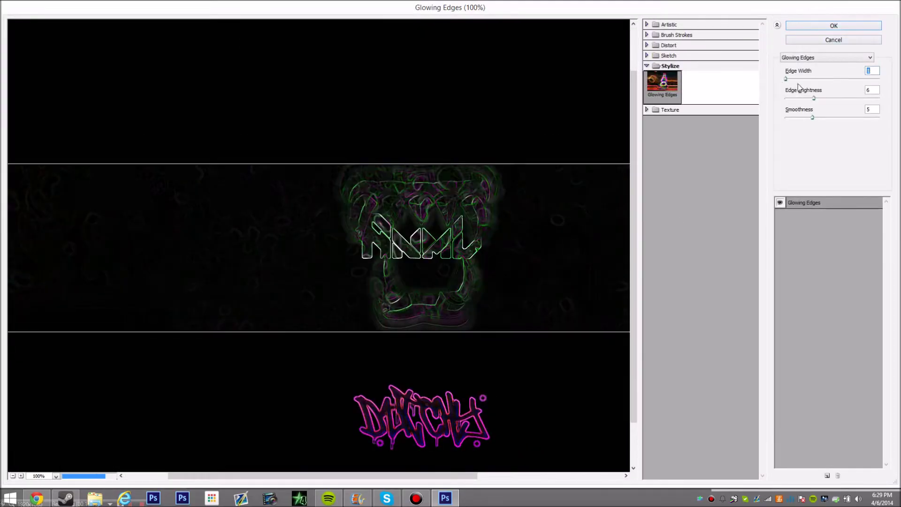
click(798, 89)
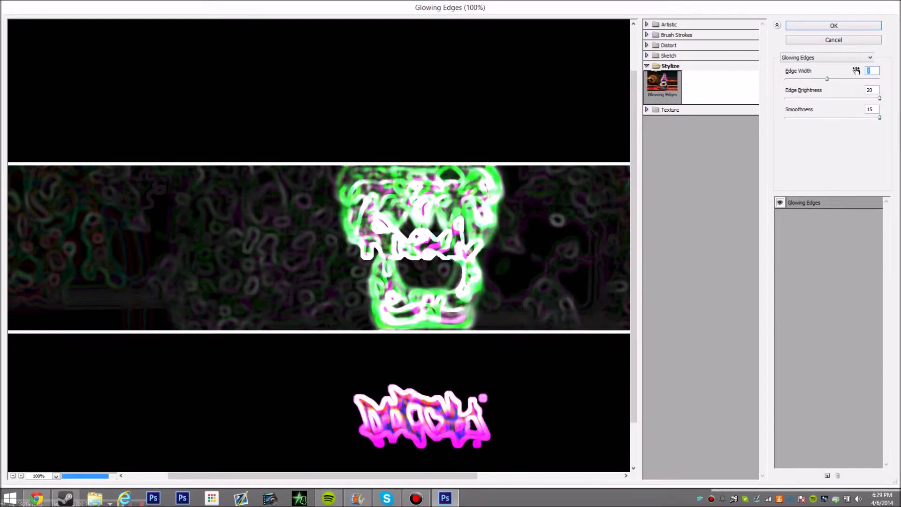
key(Escape)
click(149, 5)
mouse_move(185, 172)
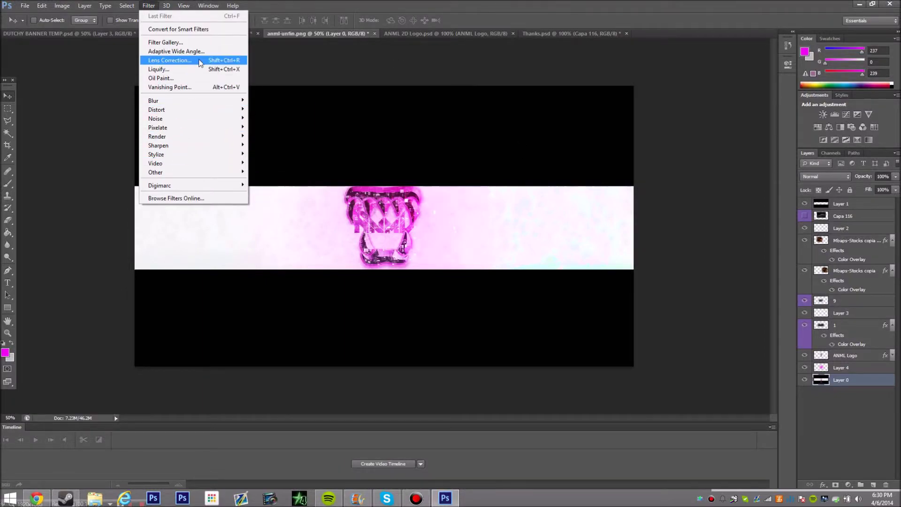
click(168, 60)
click(818, 40)
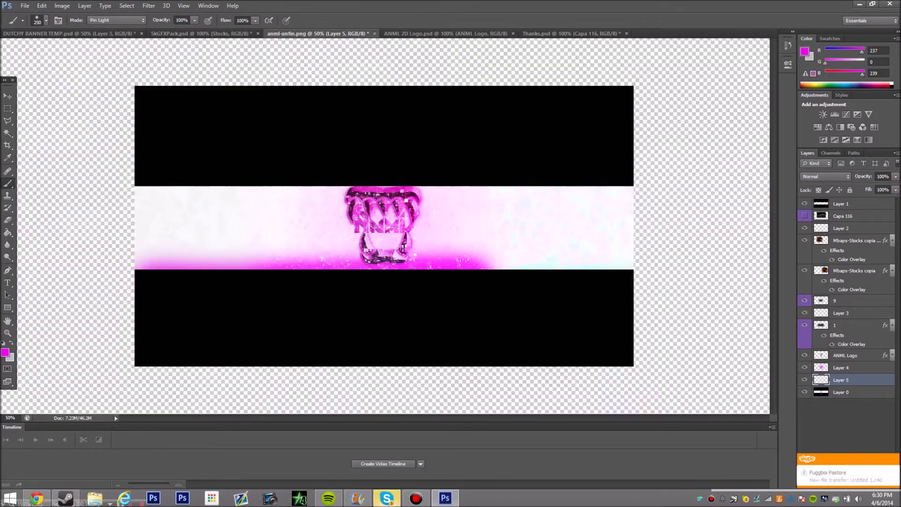
Step: Paint a magenta glow strip along the banner's lower edge on Layer 5 and set the layer's opacity to 49%
mouse_move(135, 271)
mouse_down()
mouse_move(120, 263)
mouse_move(465, 279)
mouse_move(205, 273)
mouse_up()
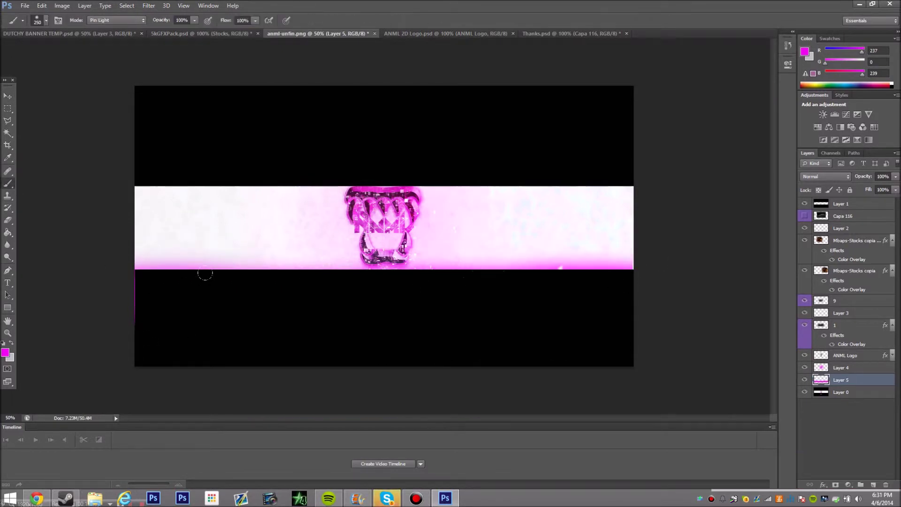
click(841, 176)
key(Escape)
key(v)
key(4)
key(9)
Step: Paint a magenta glow along the banner's upper edge on new Layer 6 above Layer 5 and set its opacity to 37%
drag(337, 283, 340, 282)
key(e)
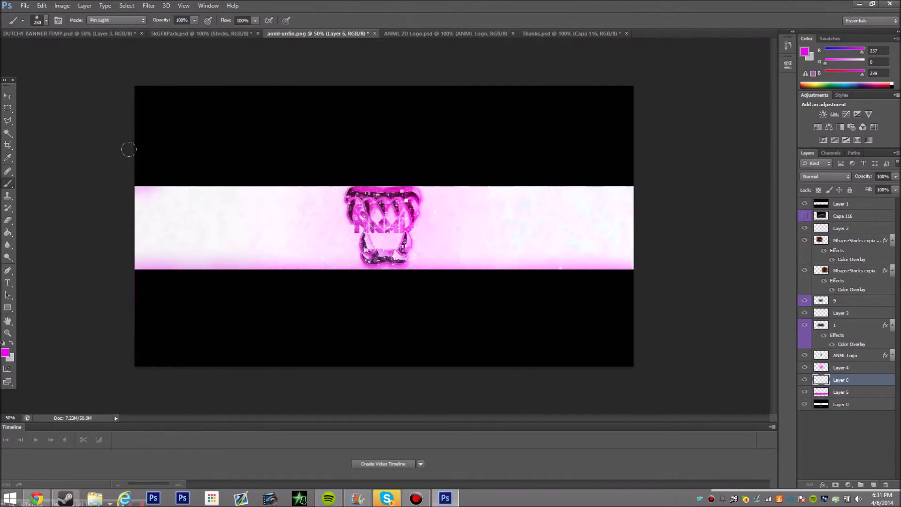
key(v)
key(3)
key(7)
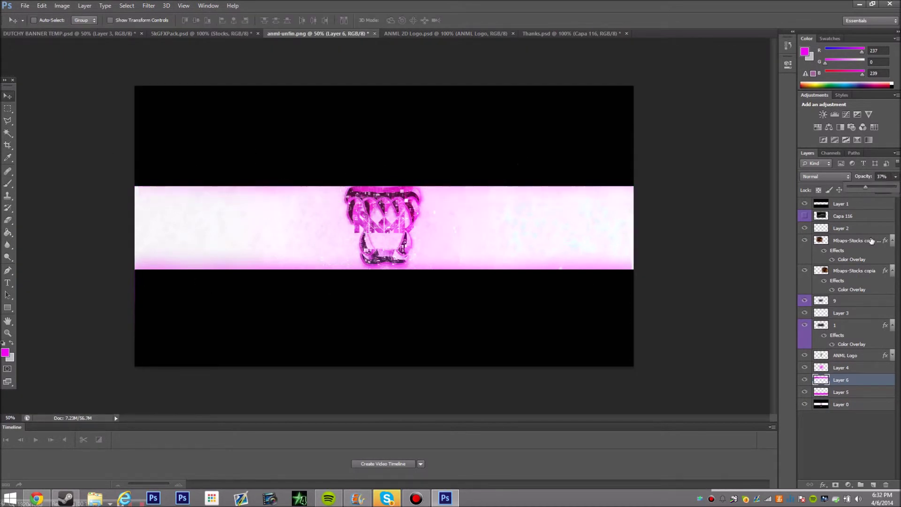
Step: Add a Brightness/Contrast adjustment above Layer 5 and lower the opacity of Layer 5 to 34%
ctrl+click(455, 275)
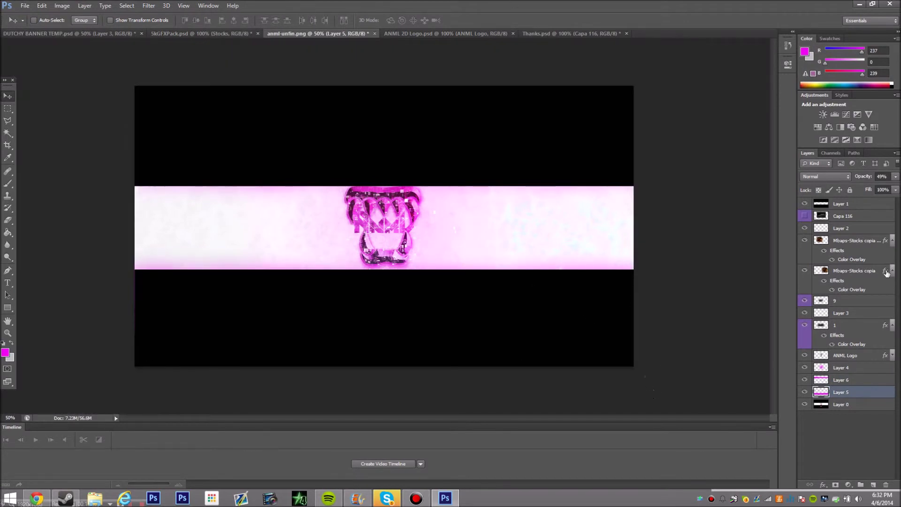
click(824, 114)
click(841, 404)
click(896, 176)
drag(873, 188, 867, 188)
Step: Try a Hue/Saturation adjustment layer above Layer 1 that shifts the banner to purple at 98% opacity, and hide it
click(825, 114)
click(815, 128)
drag(708, 125, 689, 126)
mouse_move(707, 161)
mouse_down()
mouse_move(664, 157)
mouse_move(707, 161)
mouse_up()
click(896, 176)
mouse_move(892, 187)
mouse_down()
mouse_move(852, 195)
mouse_move(896, 195)
mouse_up()
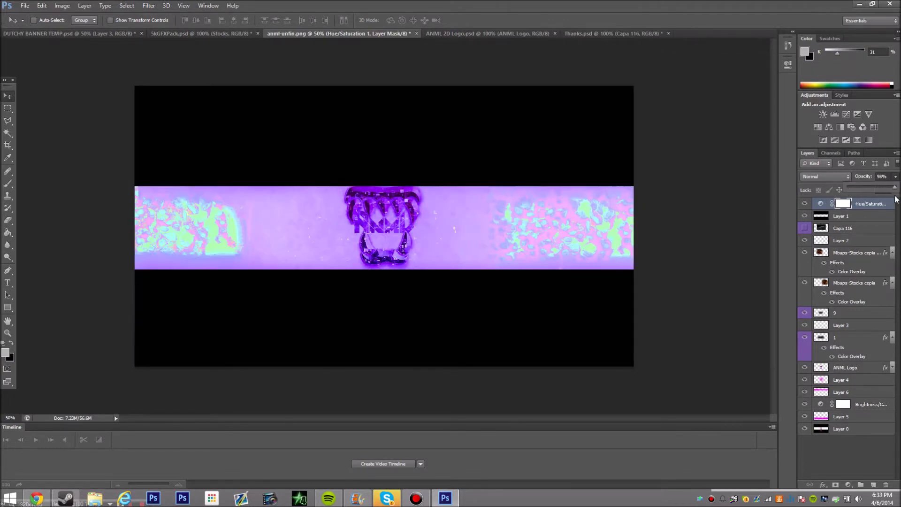
click(805, 204)
Step: Add a second Hue/Saturation adjustment that lightens the banner, place it beneath Layer 1 and set its opacity to 68%
click(829, 128)
drag(708, 122, 764, 141)
drag(715, 160, 727, 161)
click(761, 58)
click(896, 177)
drag(892, 188, 884, 188)
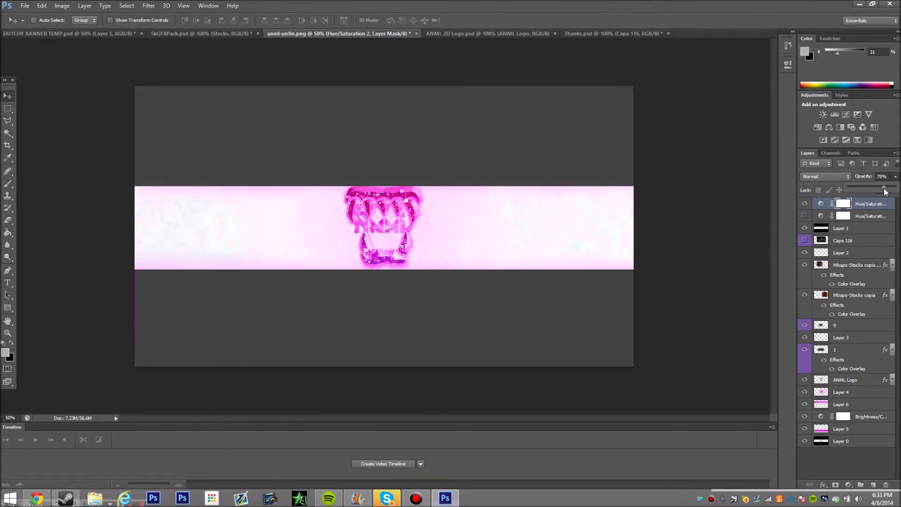
Step: Preview another glitch stock in Thanks.psd and return to anml-unfin.png
key(ctrl+Tab)
key(ctrl+Tab)
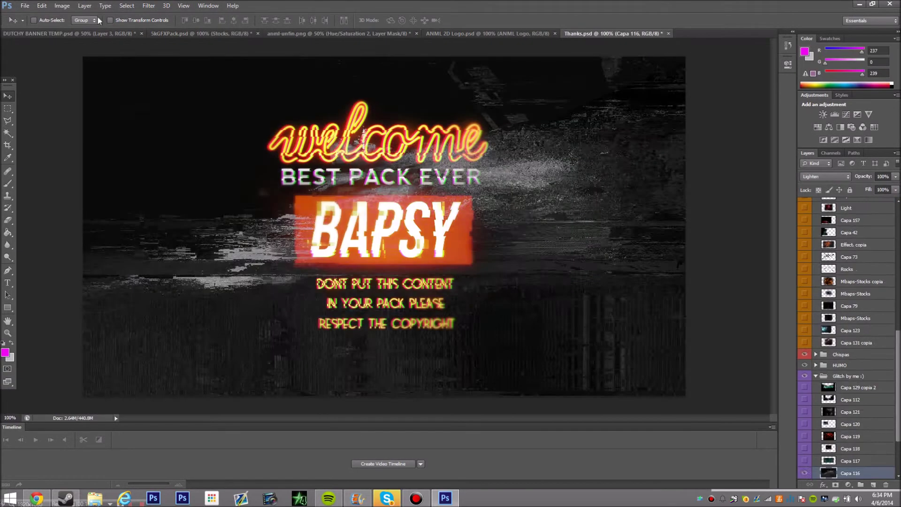
click(806, 439)
key(ctrl+shift+Tab)
key(ctrl+shift+Tab)
Step: Flatten the banner image, discarding hidden layers, and duplicate the Background layer
click(149, 5)
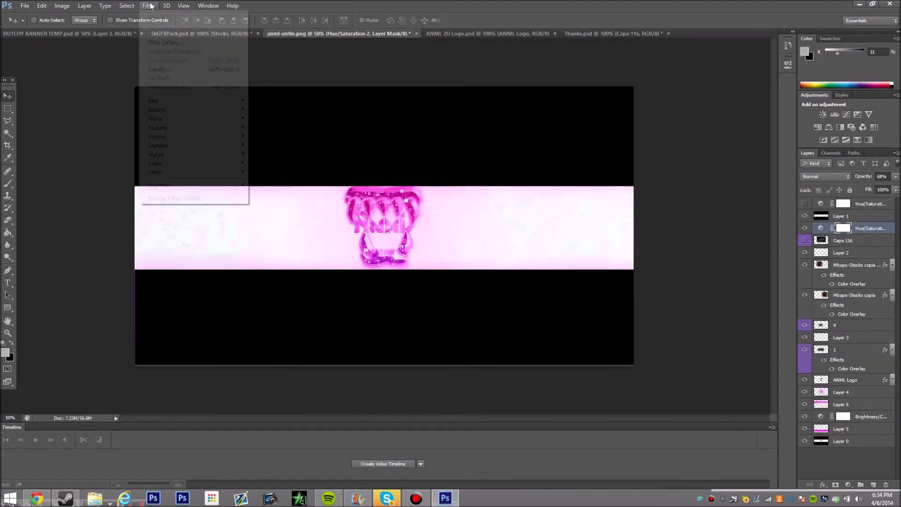
click(848, 440)
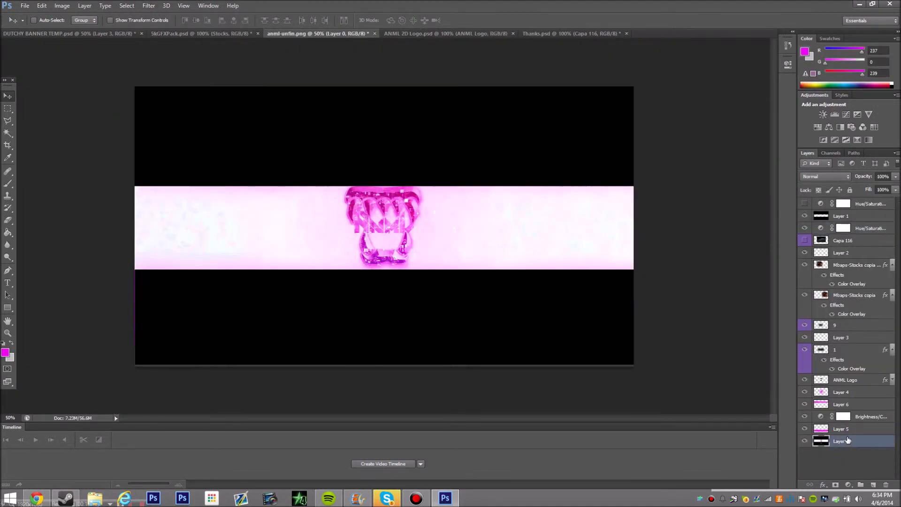
click(62, 5)
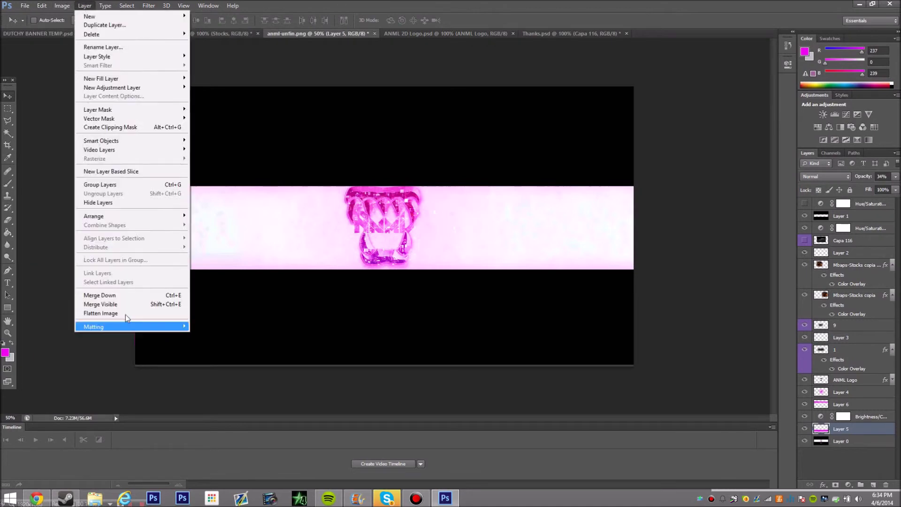
click(103, 313)
click(529, 155)
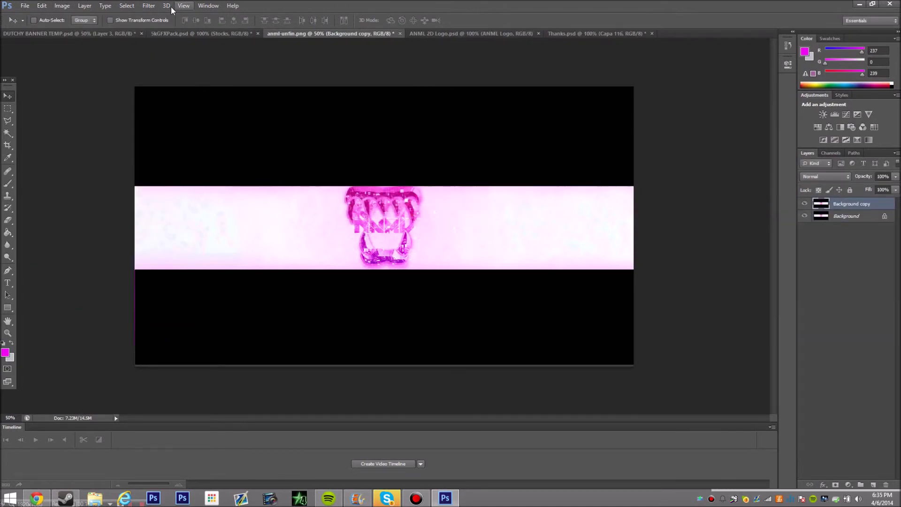
click(148, 5)
click(162, 61)
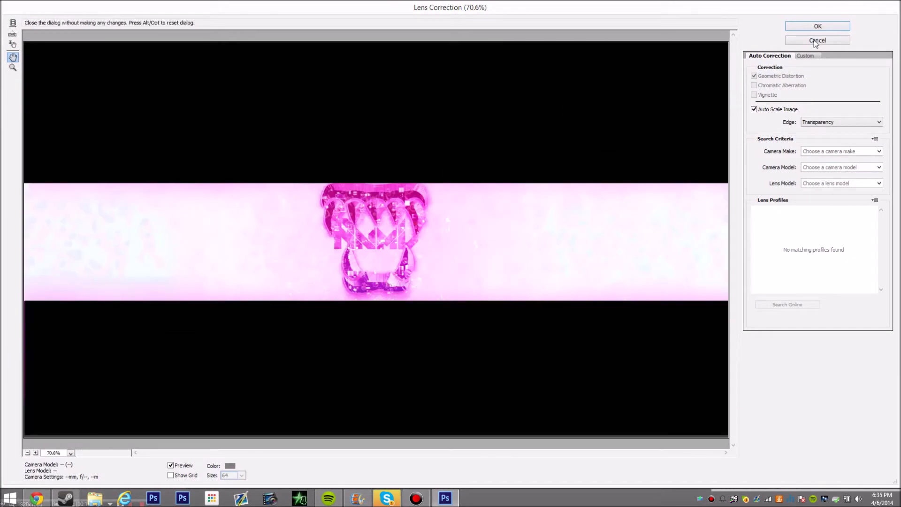
click(816, 26)
Step: Apply Oil Paint to Background copy with cleanliness 9.4, scale 9.06, bristle detail 0.05 and shine 1.3, and set the layer's opacity to 20%
click(149, 5)
click(162, 77)
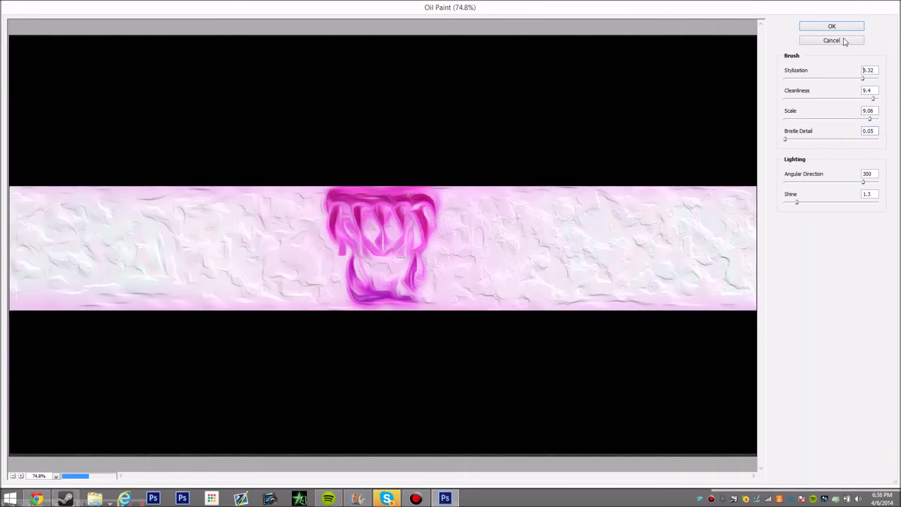
key(Return)
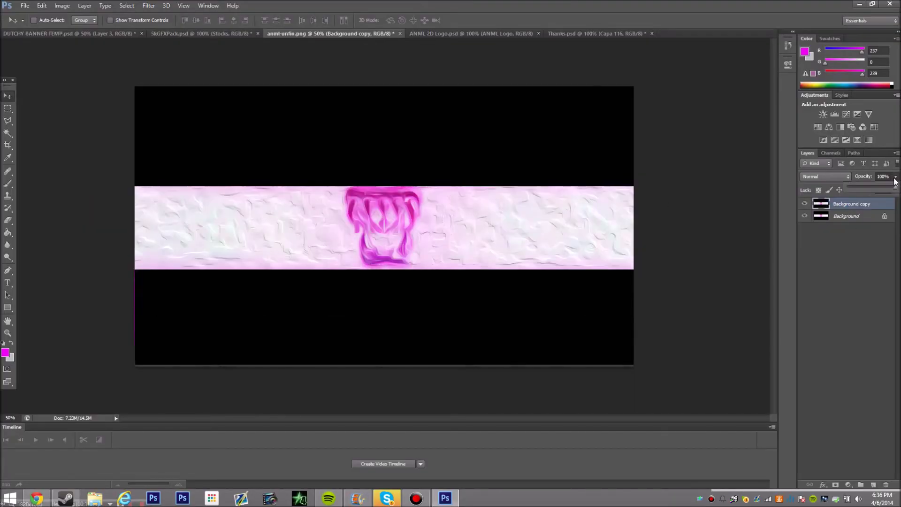
key(shift+alt+n)
key(2)
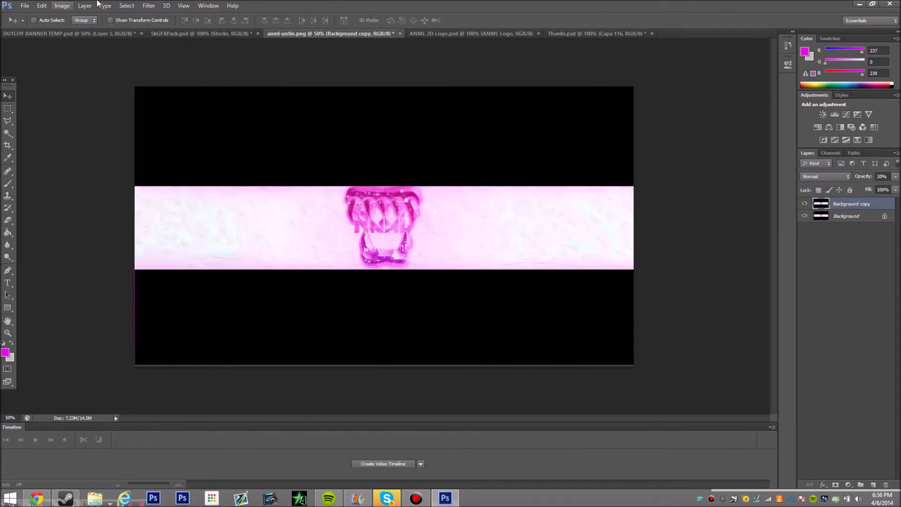
Step: Apply the Displace filter to Background copy with horizontal and vertical scale 25, stretch to fit, wrap around and a displacement map file
click(149, 5)
click(88, 275)
click(94, 498)
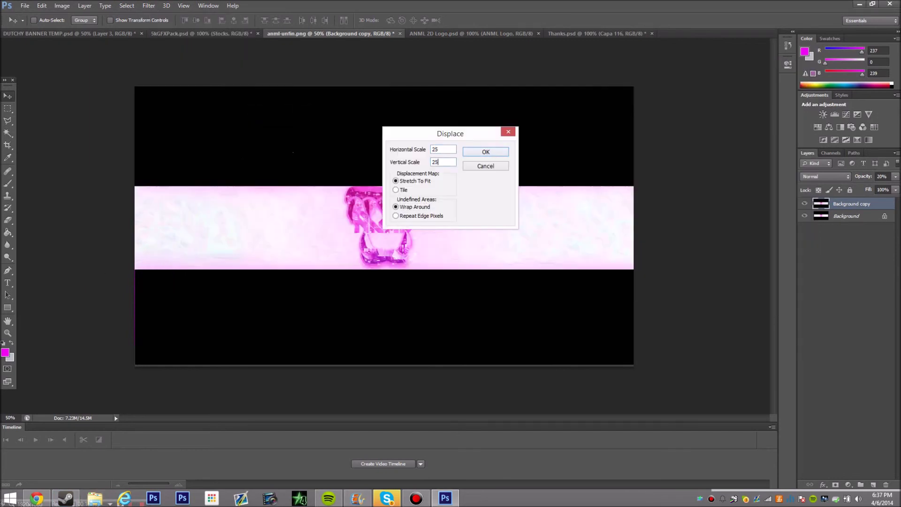
key(Return)
scroll(282, 140, down, 5)
click(396, 91)
key(Return)
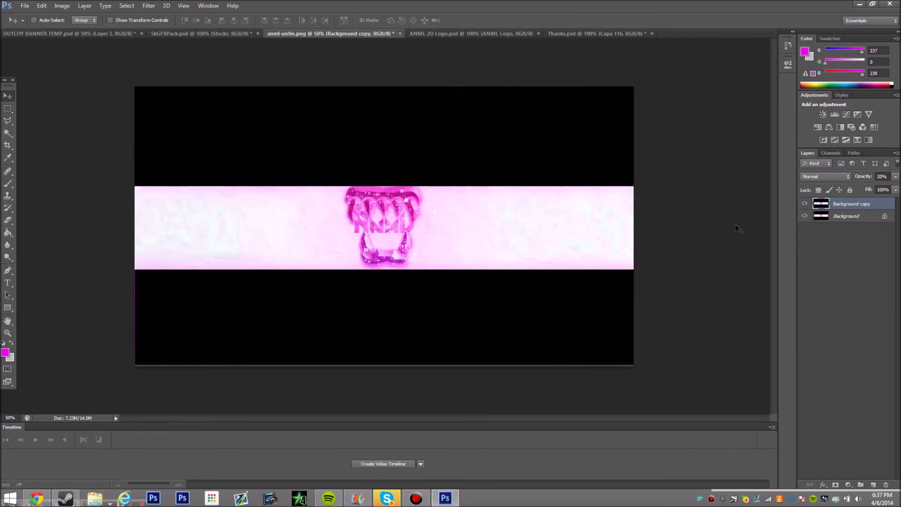
Step: Apply a Motion Blur to Background copy and hide the layer
click(149, 5)
mouse_move(188, 88)
click(277, 181)
key(Return)
click(805, 204)
Step: Unlock the Background as Layer 0 and give it a Motion Blur at -12° with a distance of only a few pixels
alt+double_click(840, 216)
click(148, 5)
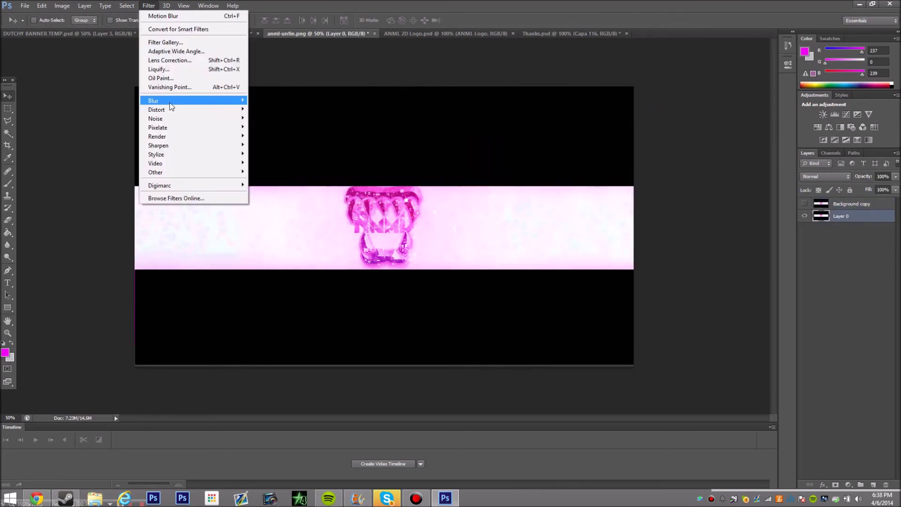
click(277, 185)
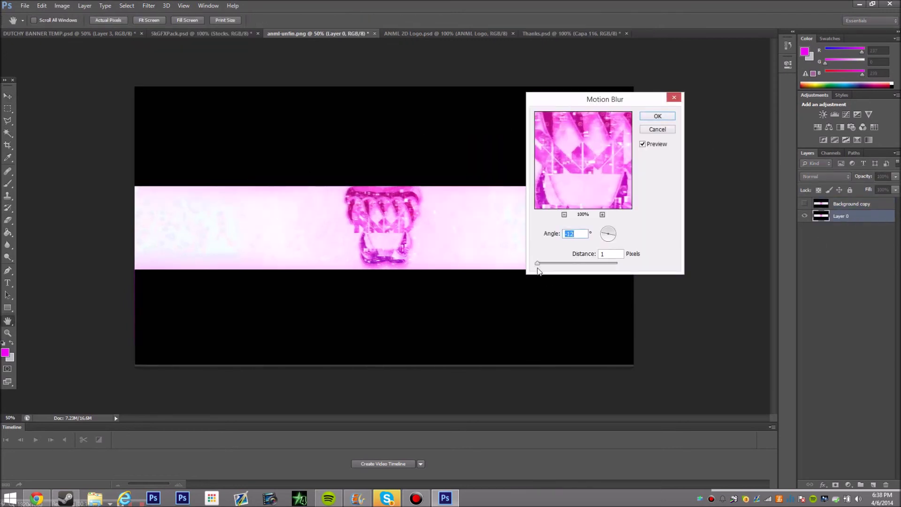
drag(538, 269, 540, 272)
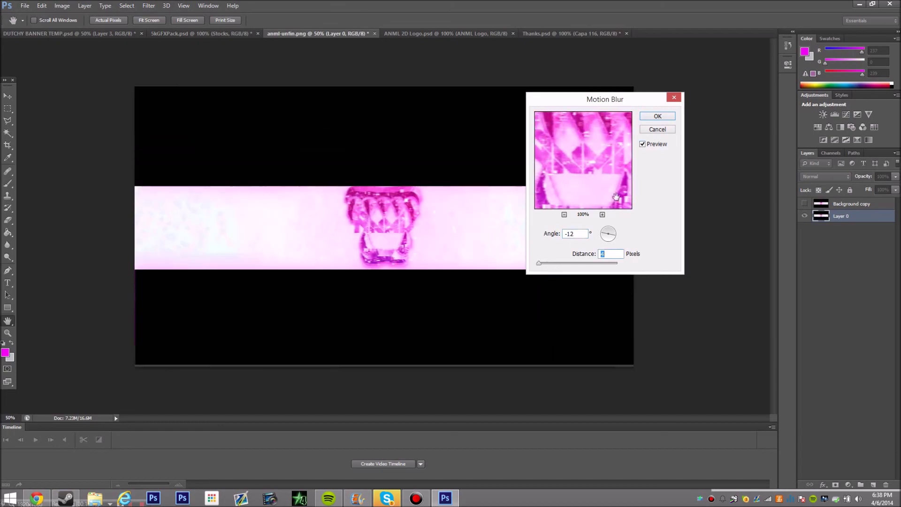